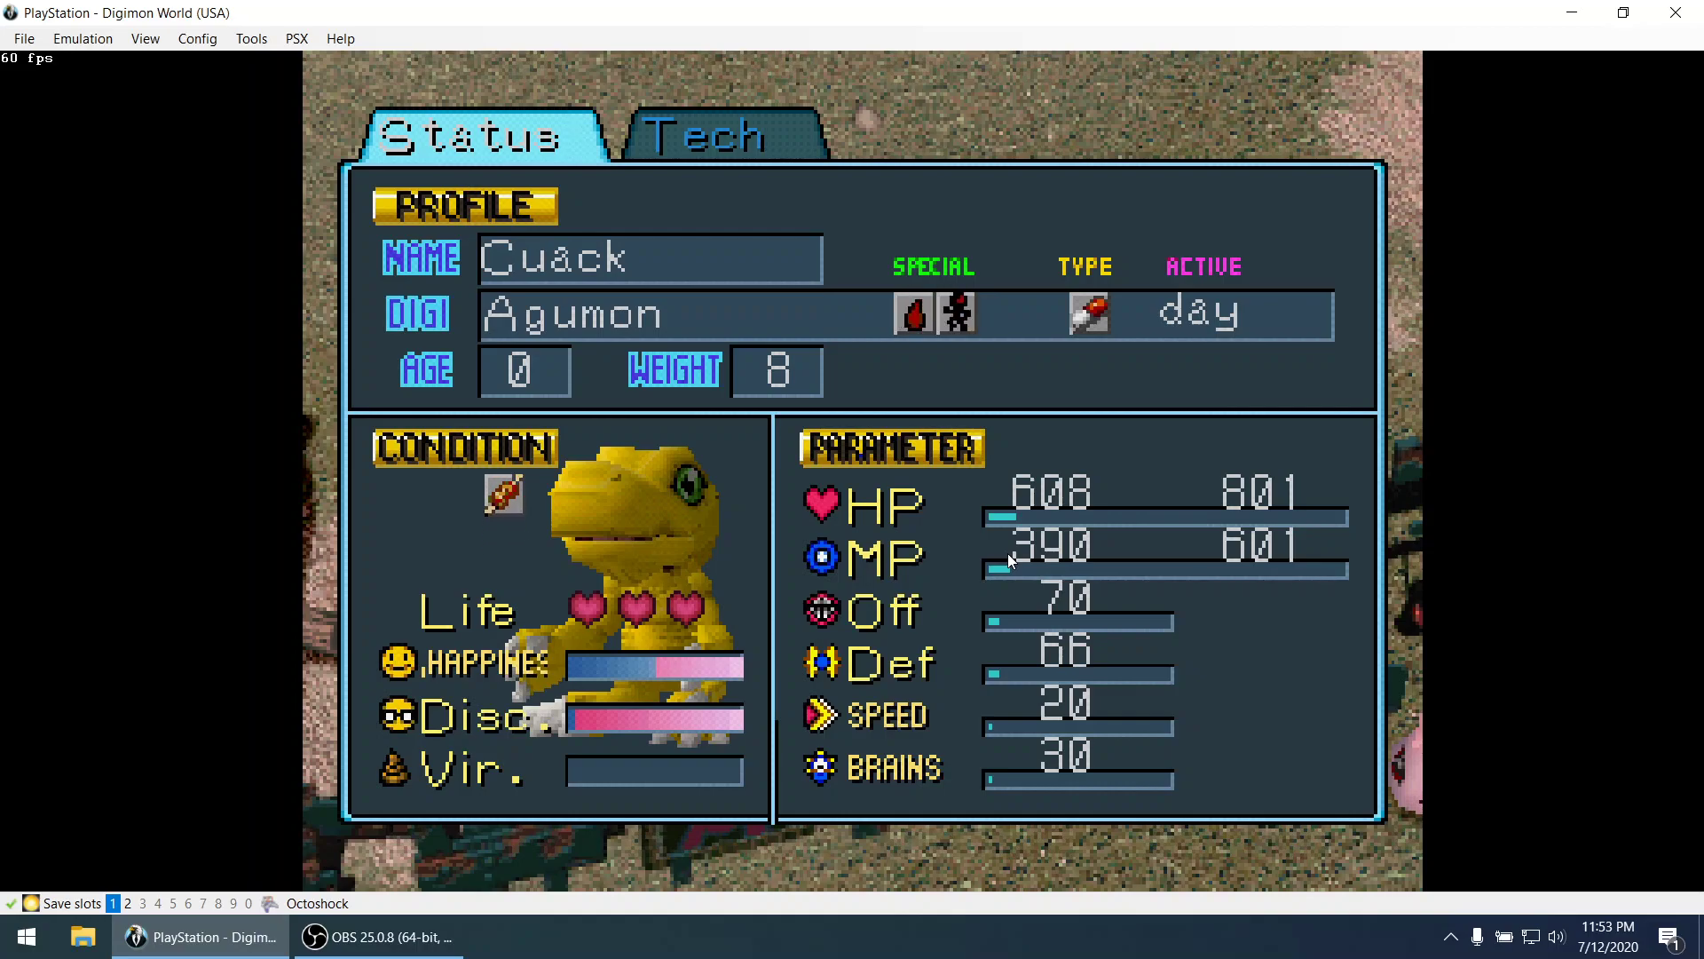
View the emulator's version and credits information, then close it.
left_click(340, 38)
left_click(365, 115)
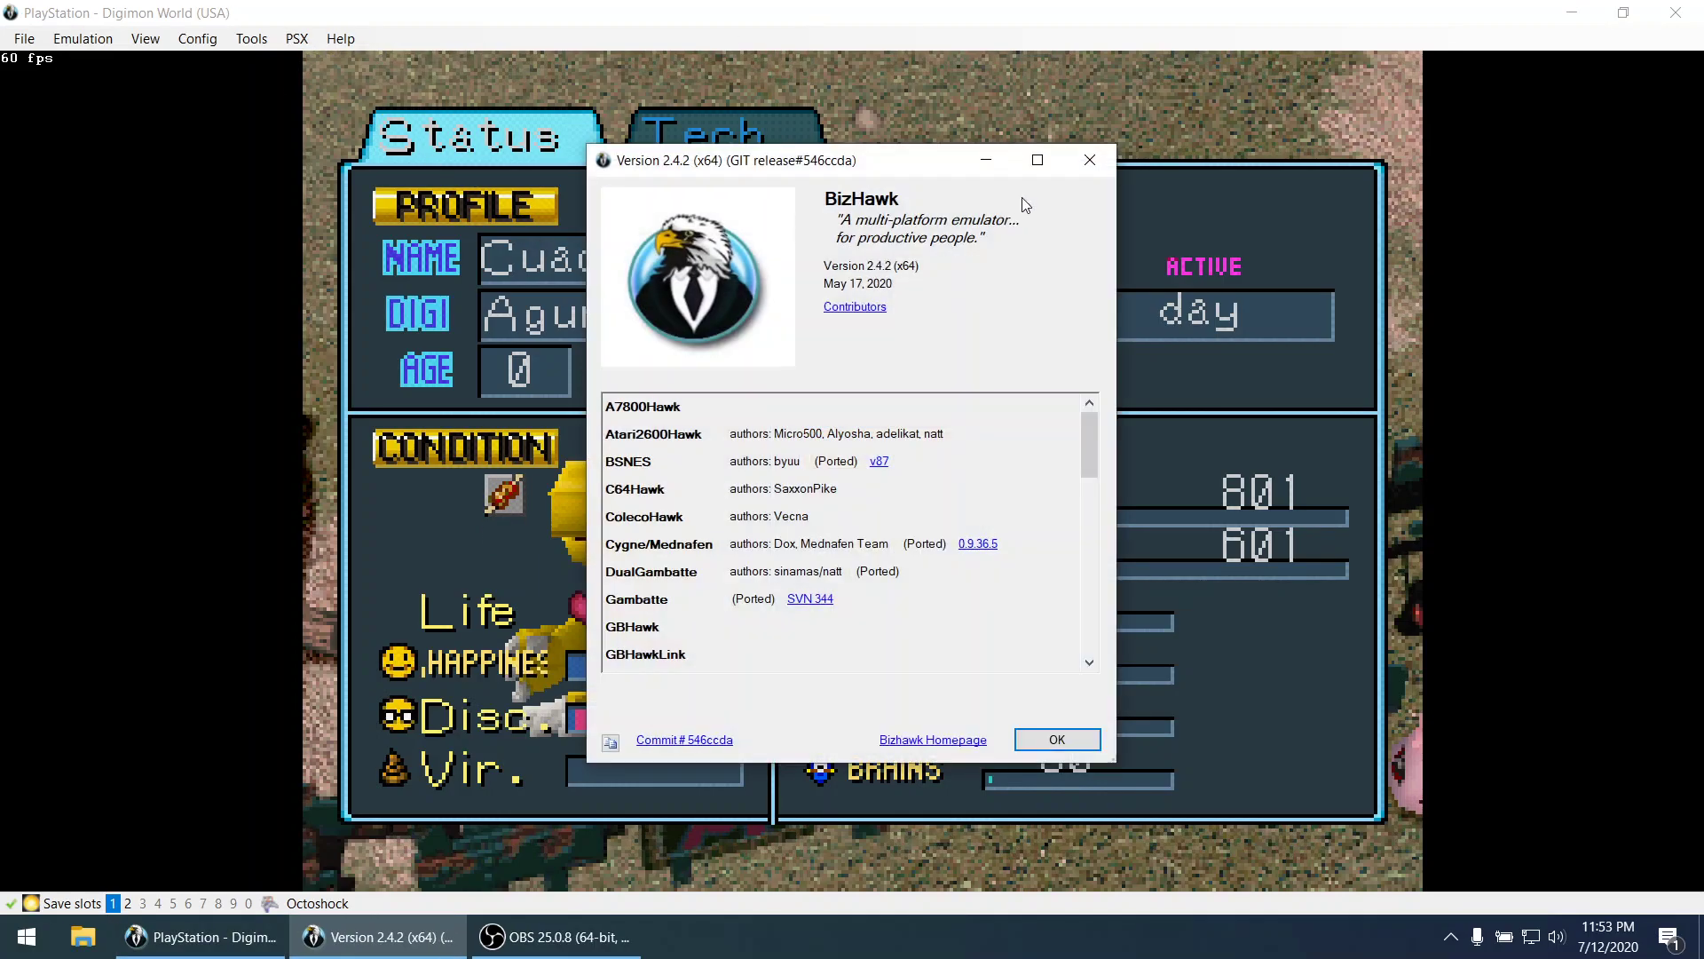
left_click(1089, 161)
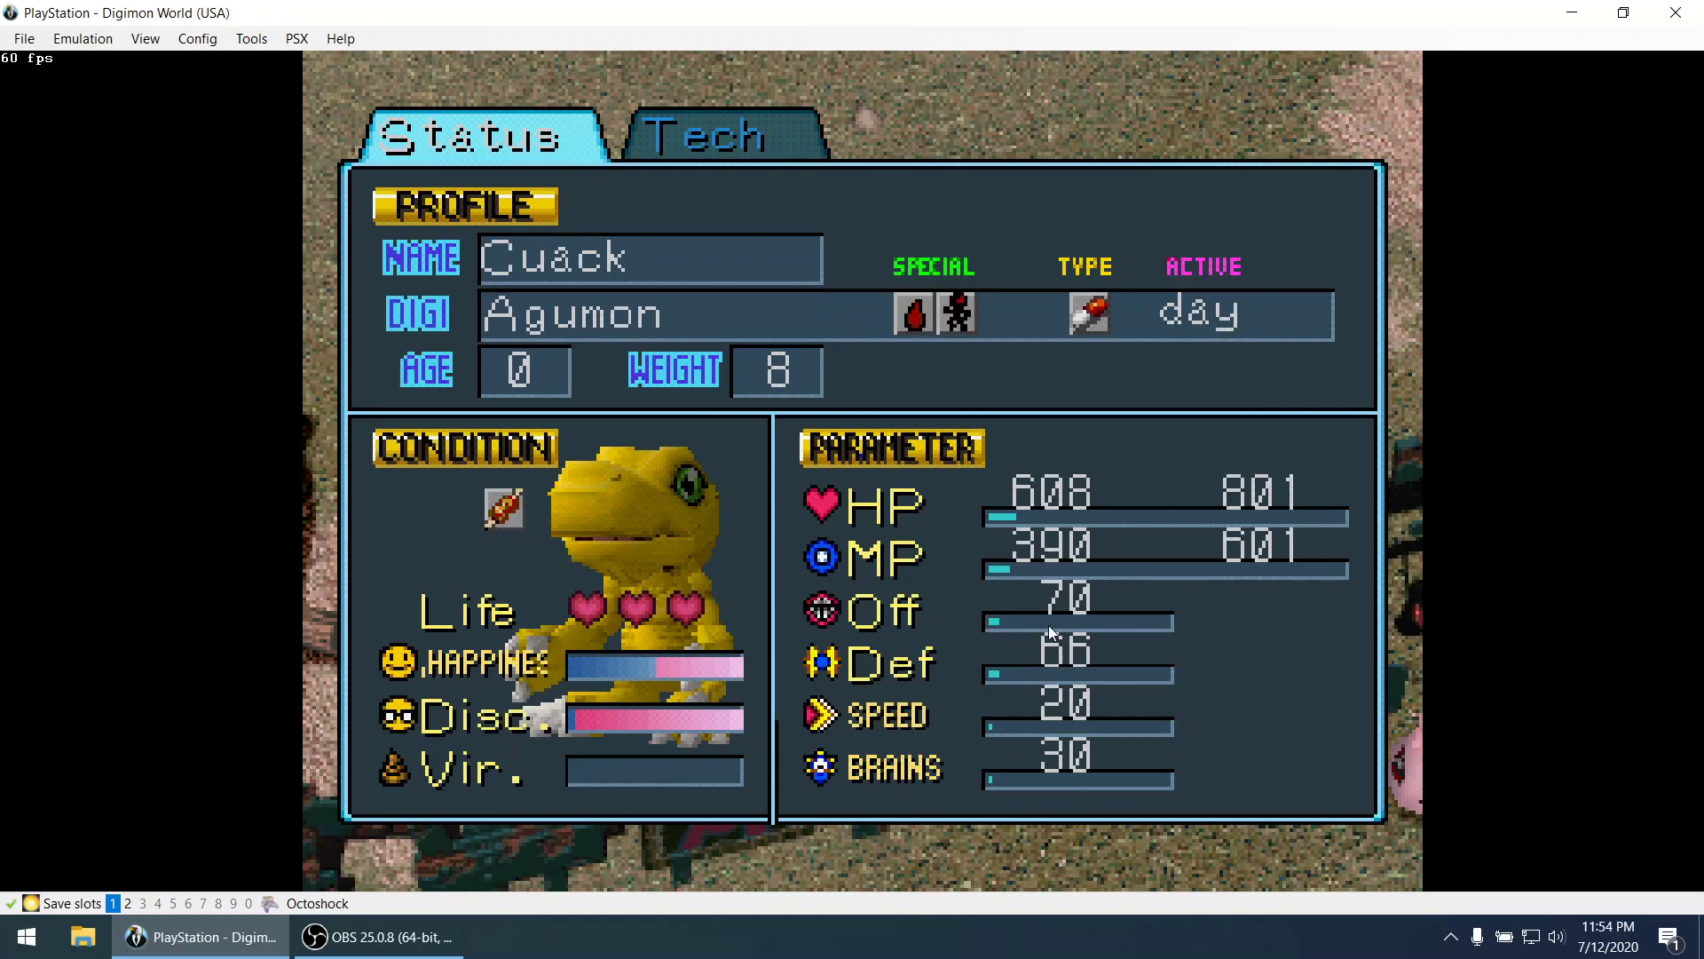
Open RAM Search, move its window up-left, and select Specific Value comparison.
left_click(251, 38)
left_click(280, 114)
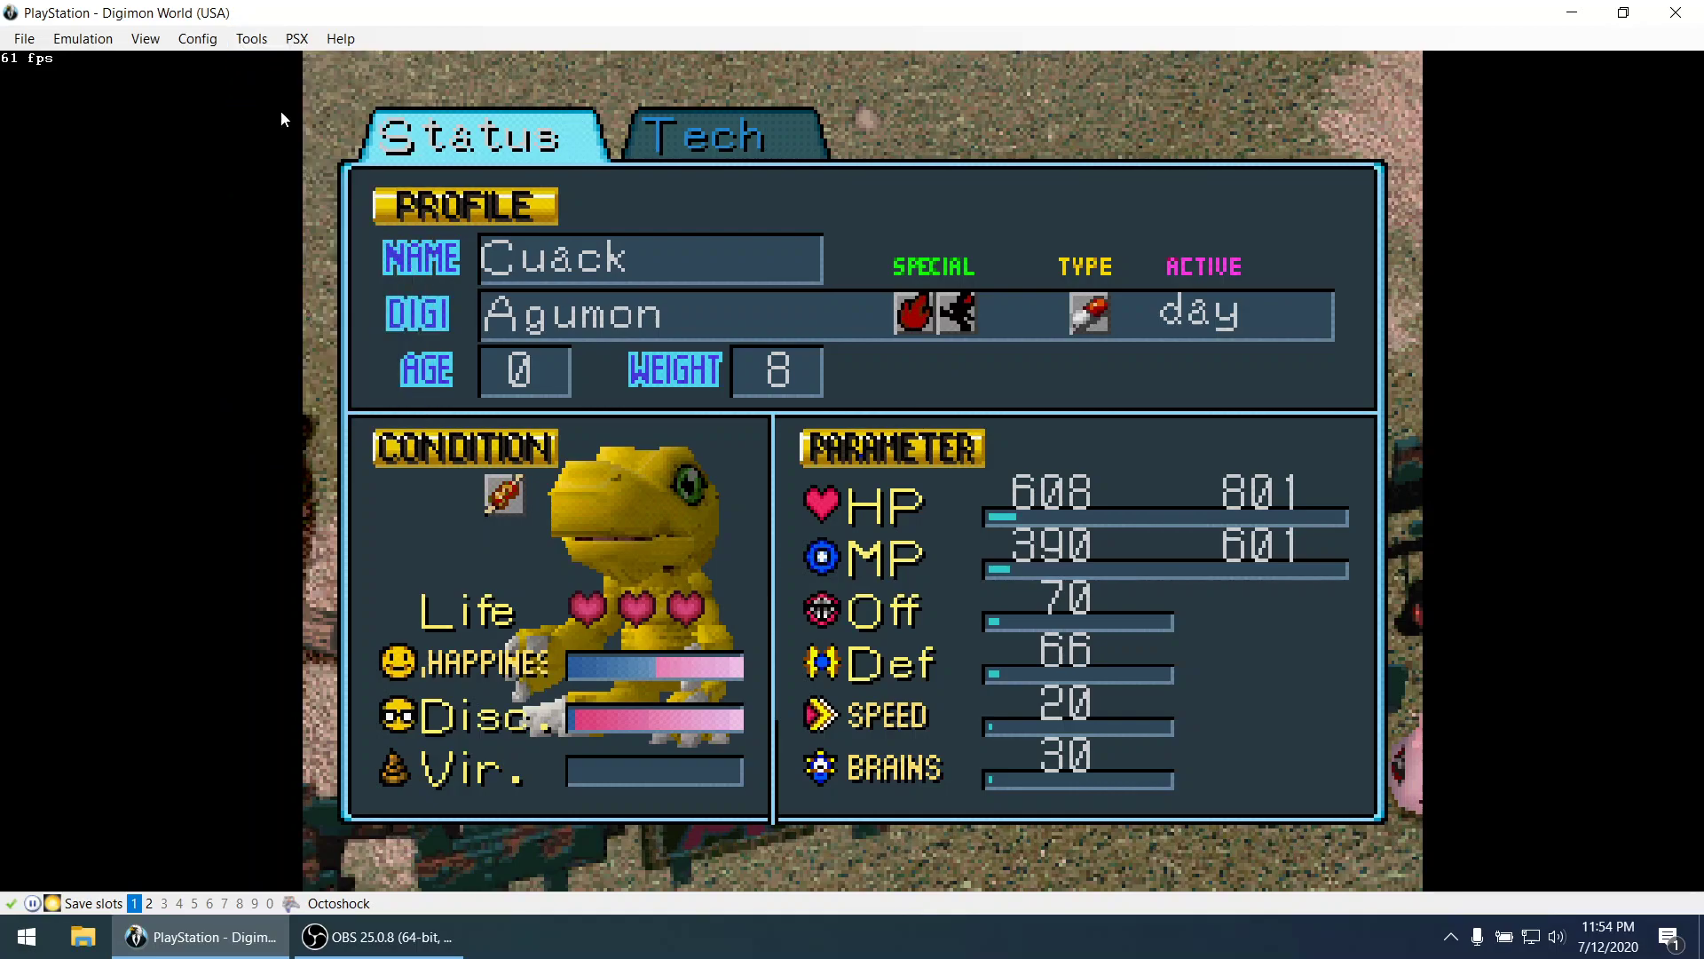
left_click(259, 46)
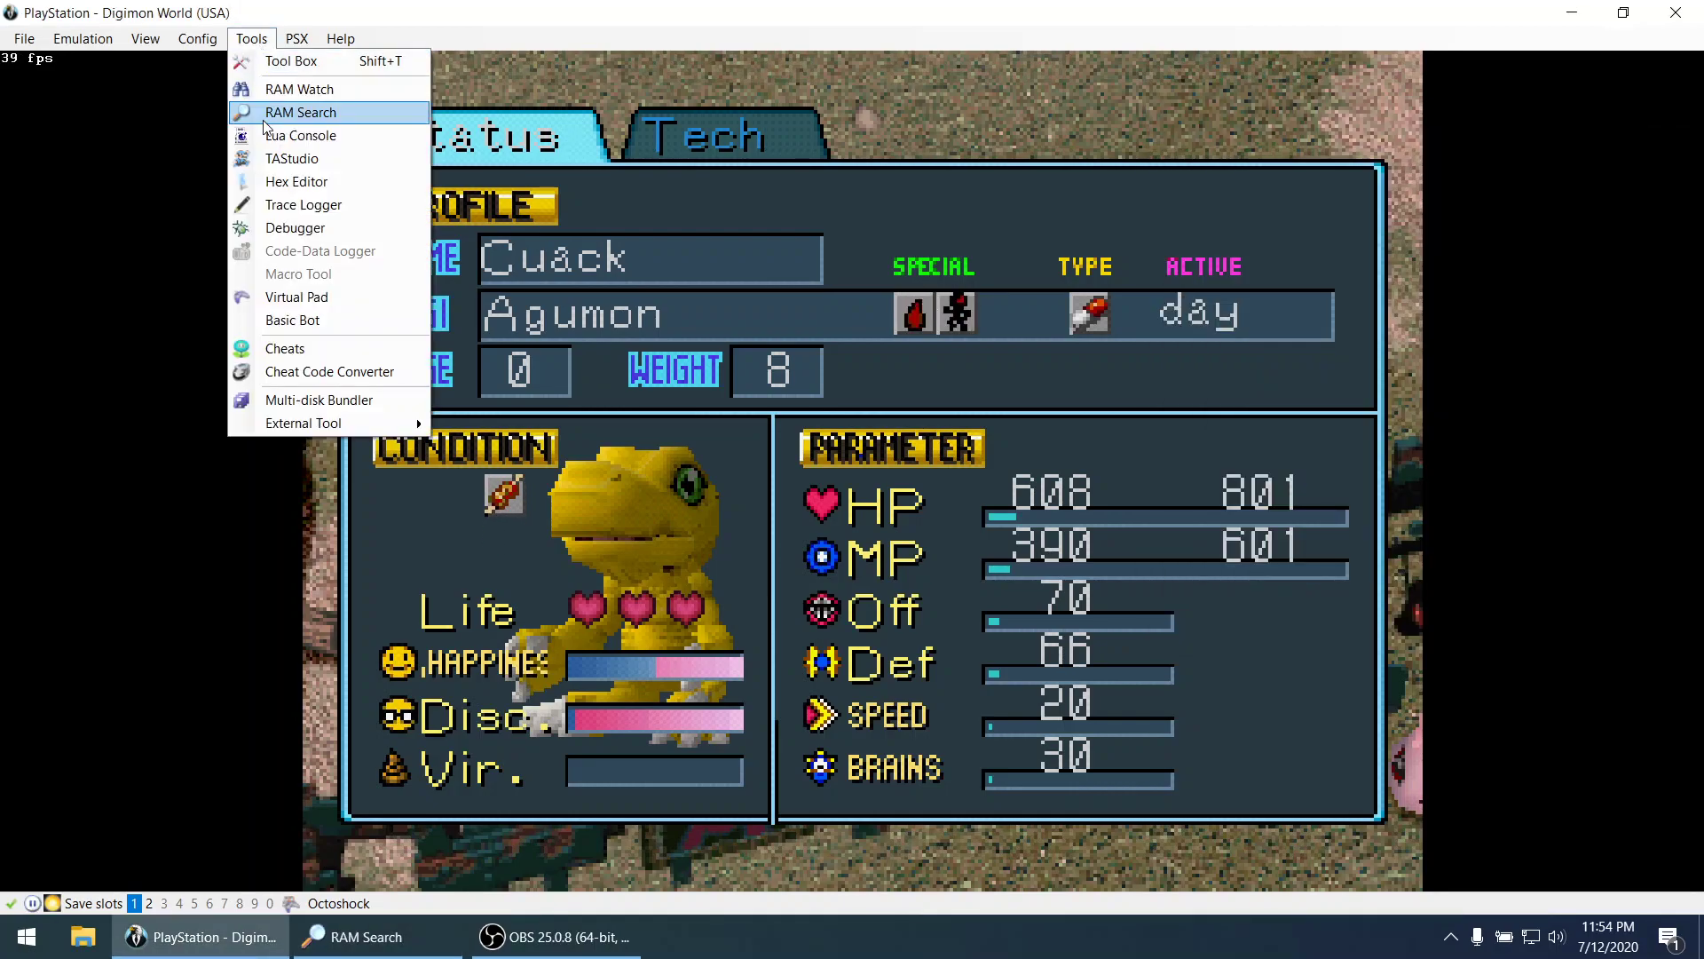
left_click(330, 950)
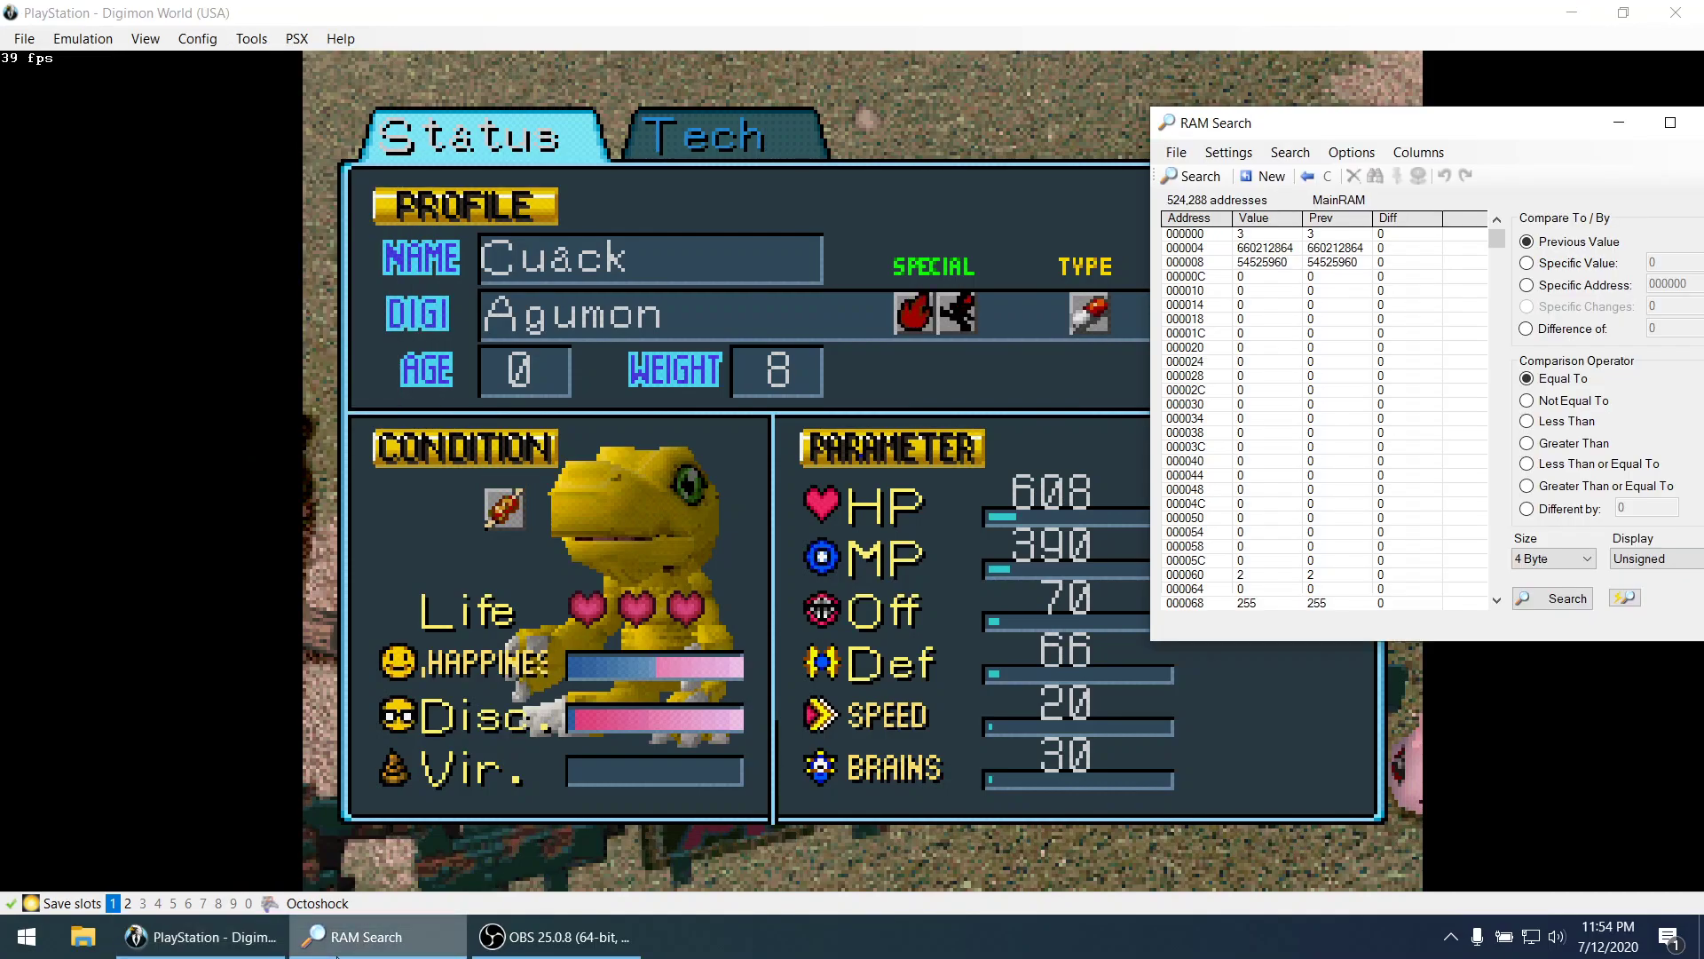
left_click_drag(1507, 135, 1480, 96)
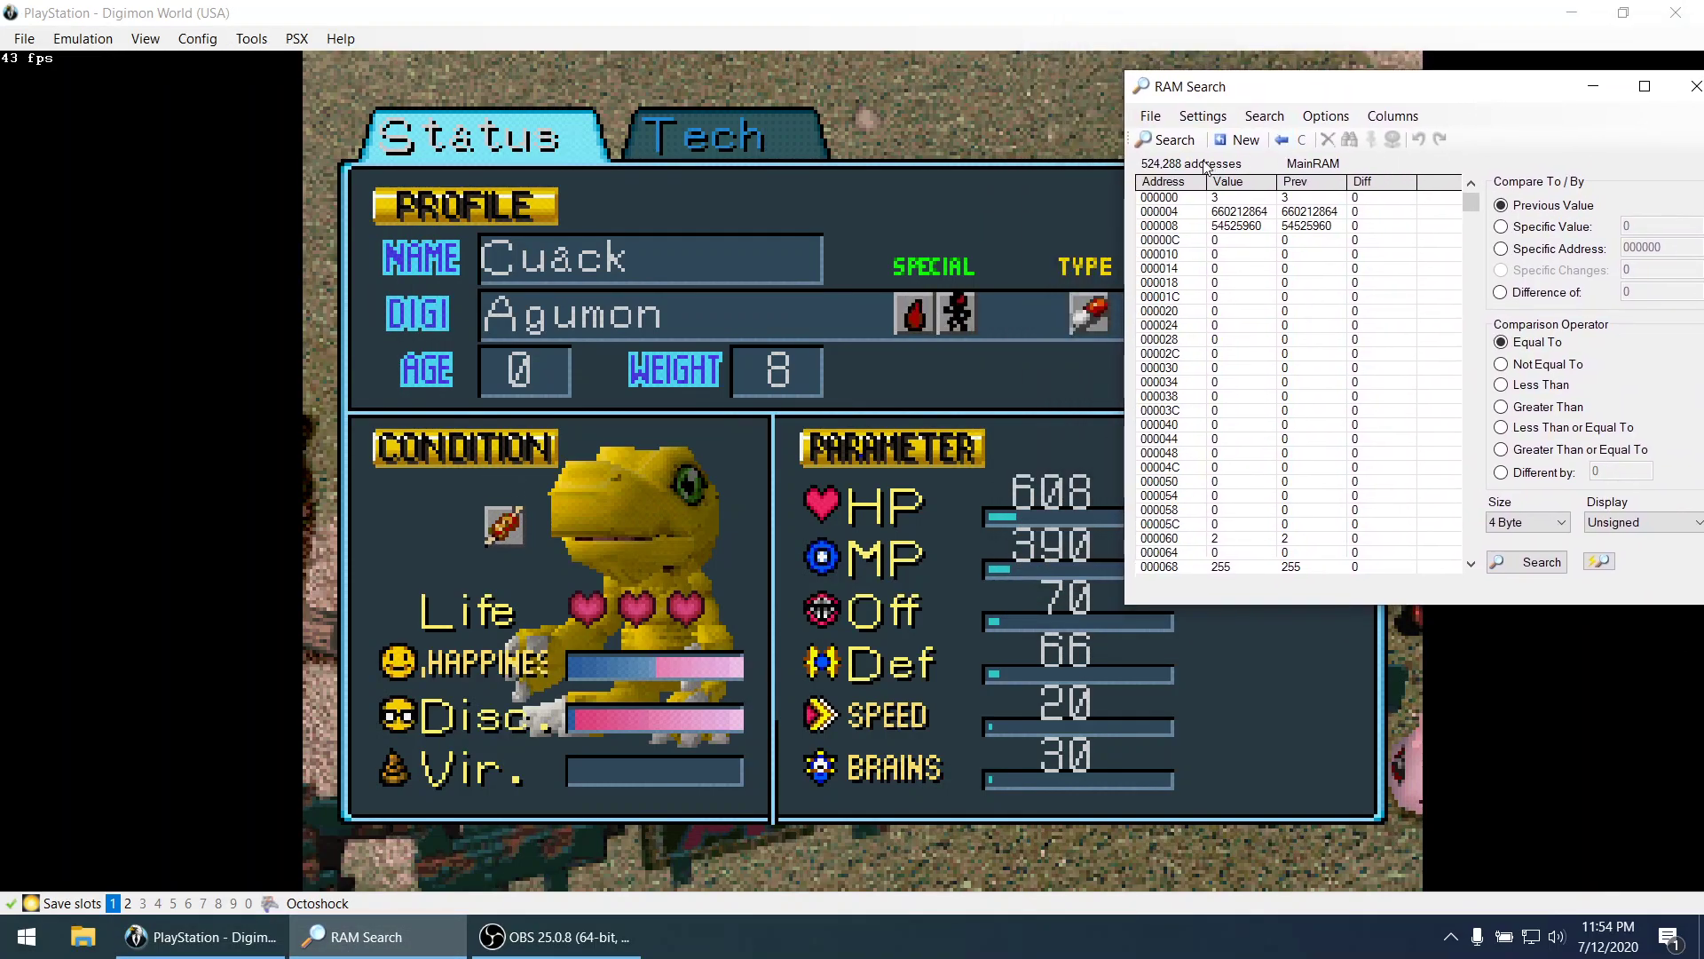
left_click(1555, 229)
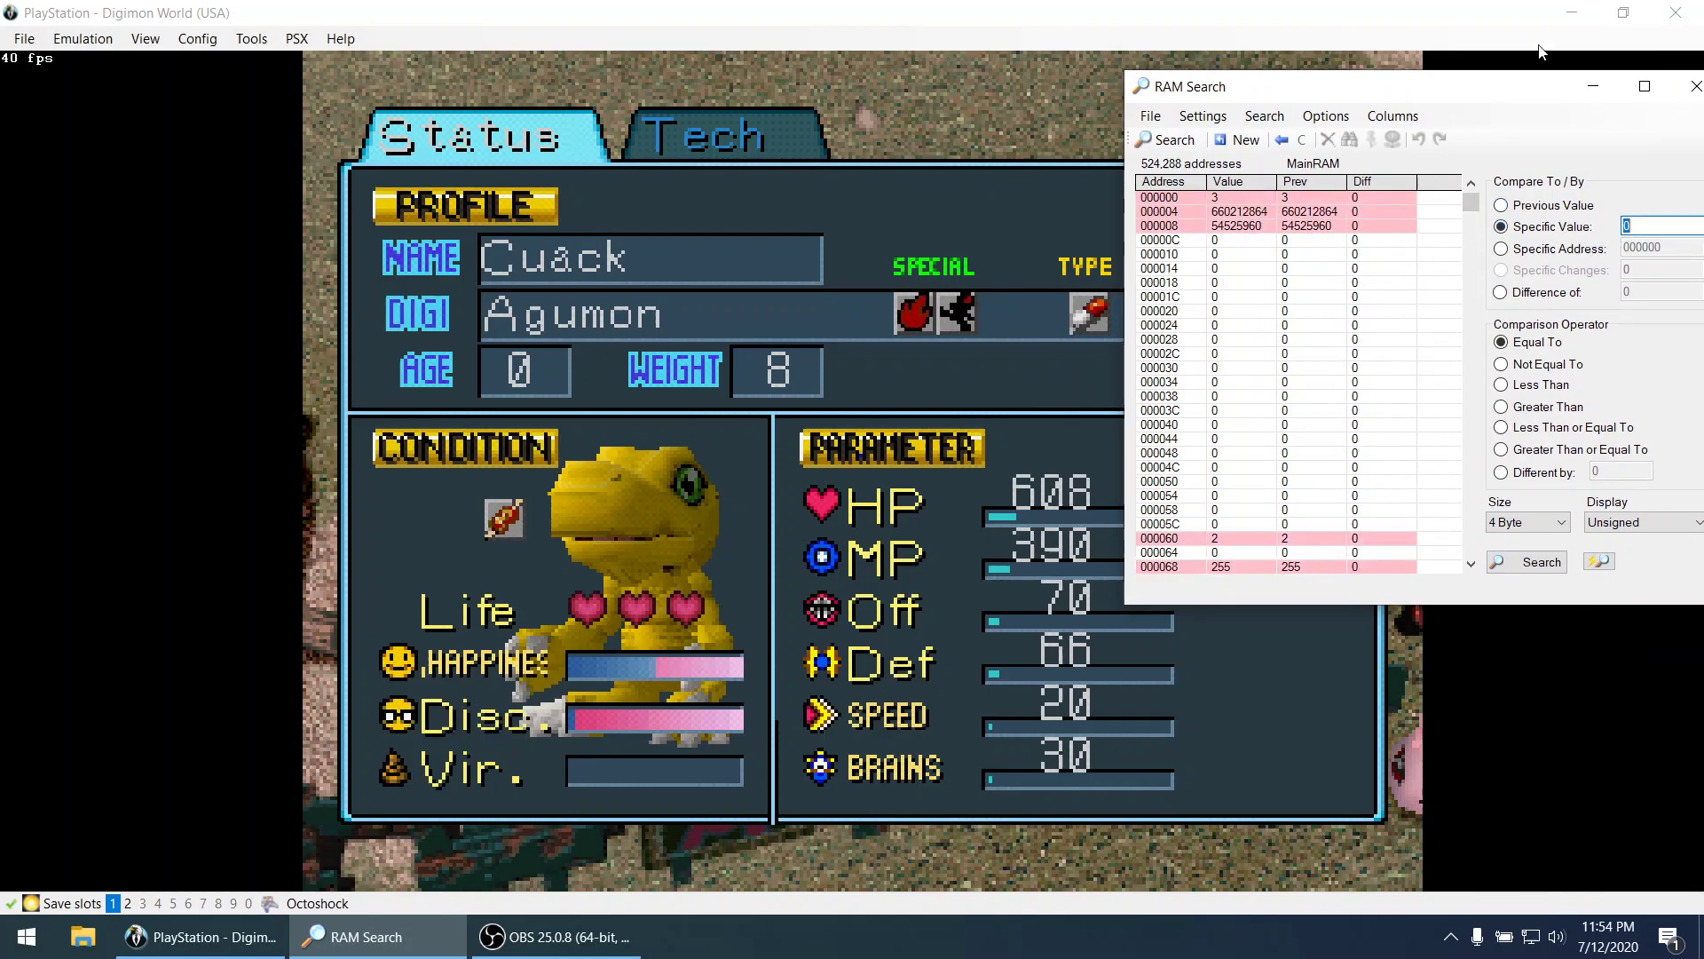
left_click_drag(1529, 79, 1349, 53)
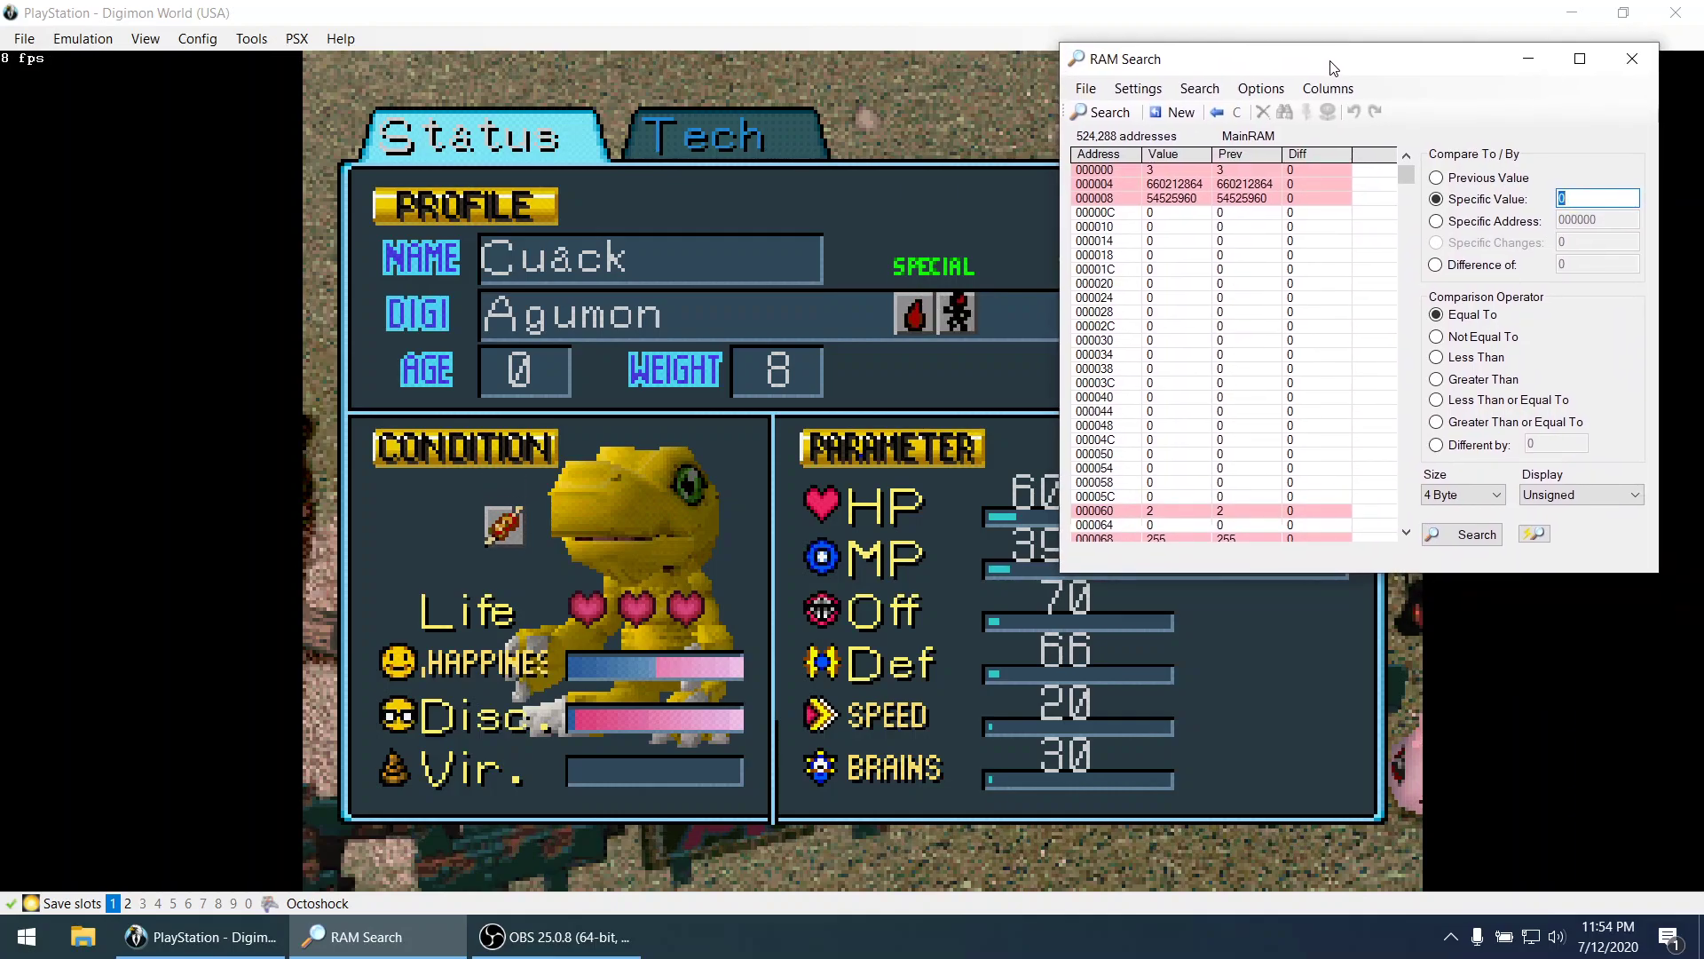
Run a 2-byte search for value 70, leaving 521 candidate addresses.
type("70")
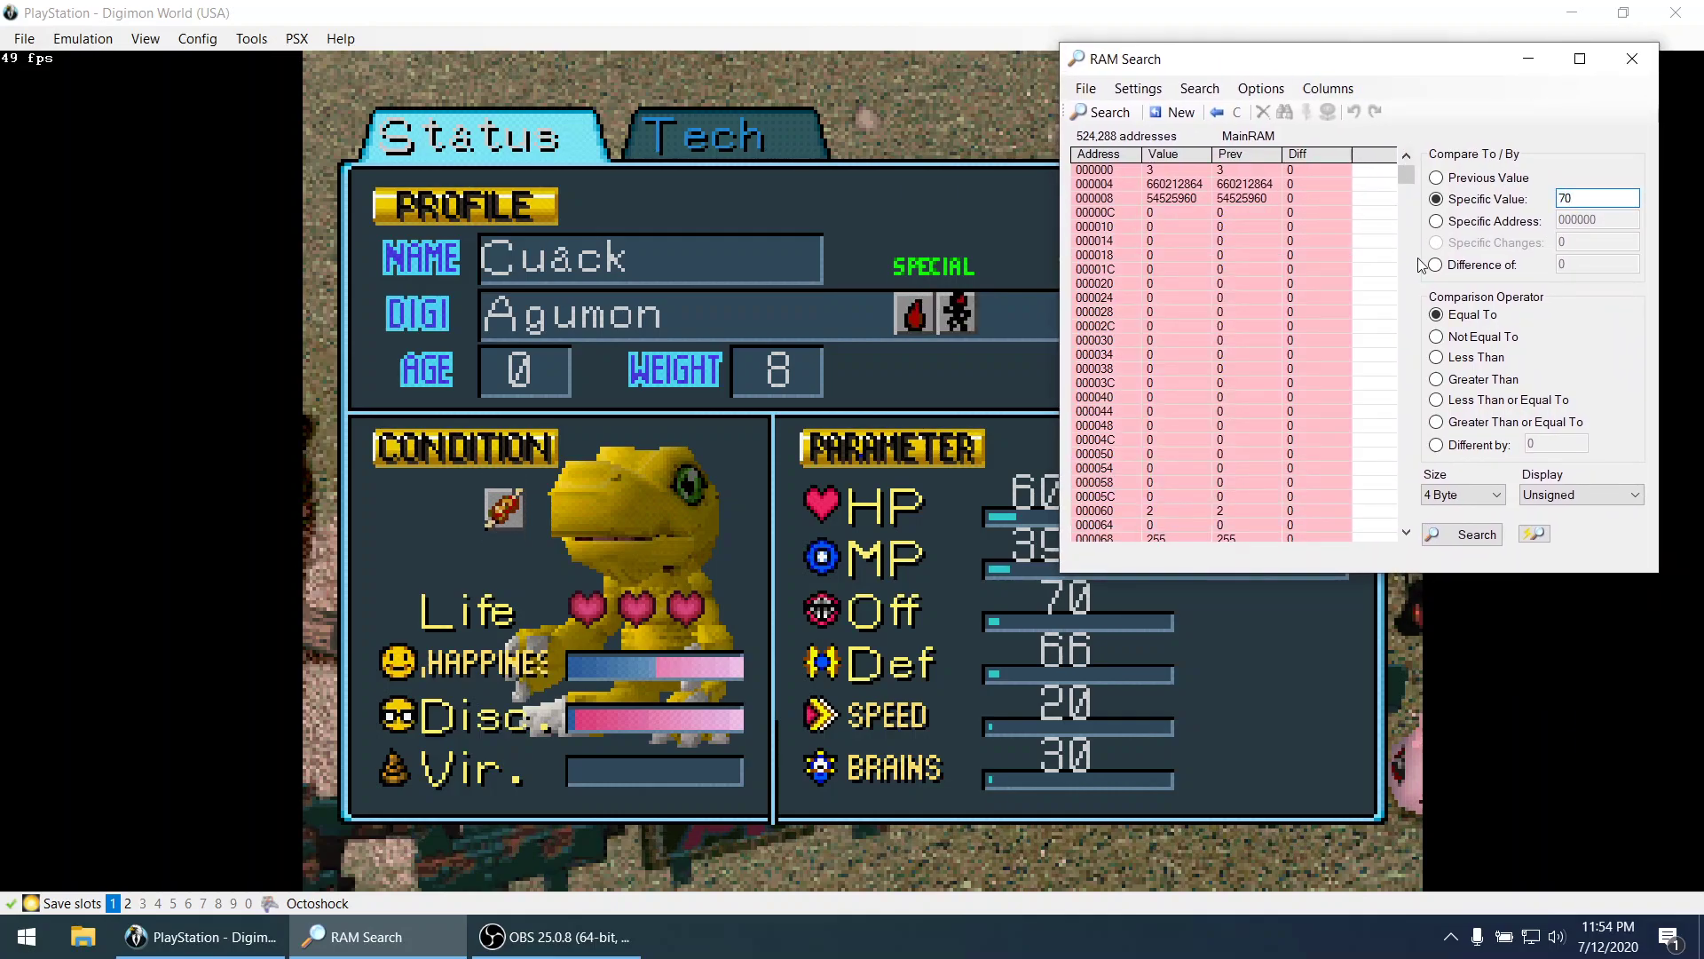
left_click(1466, 501)
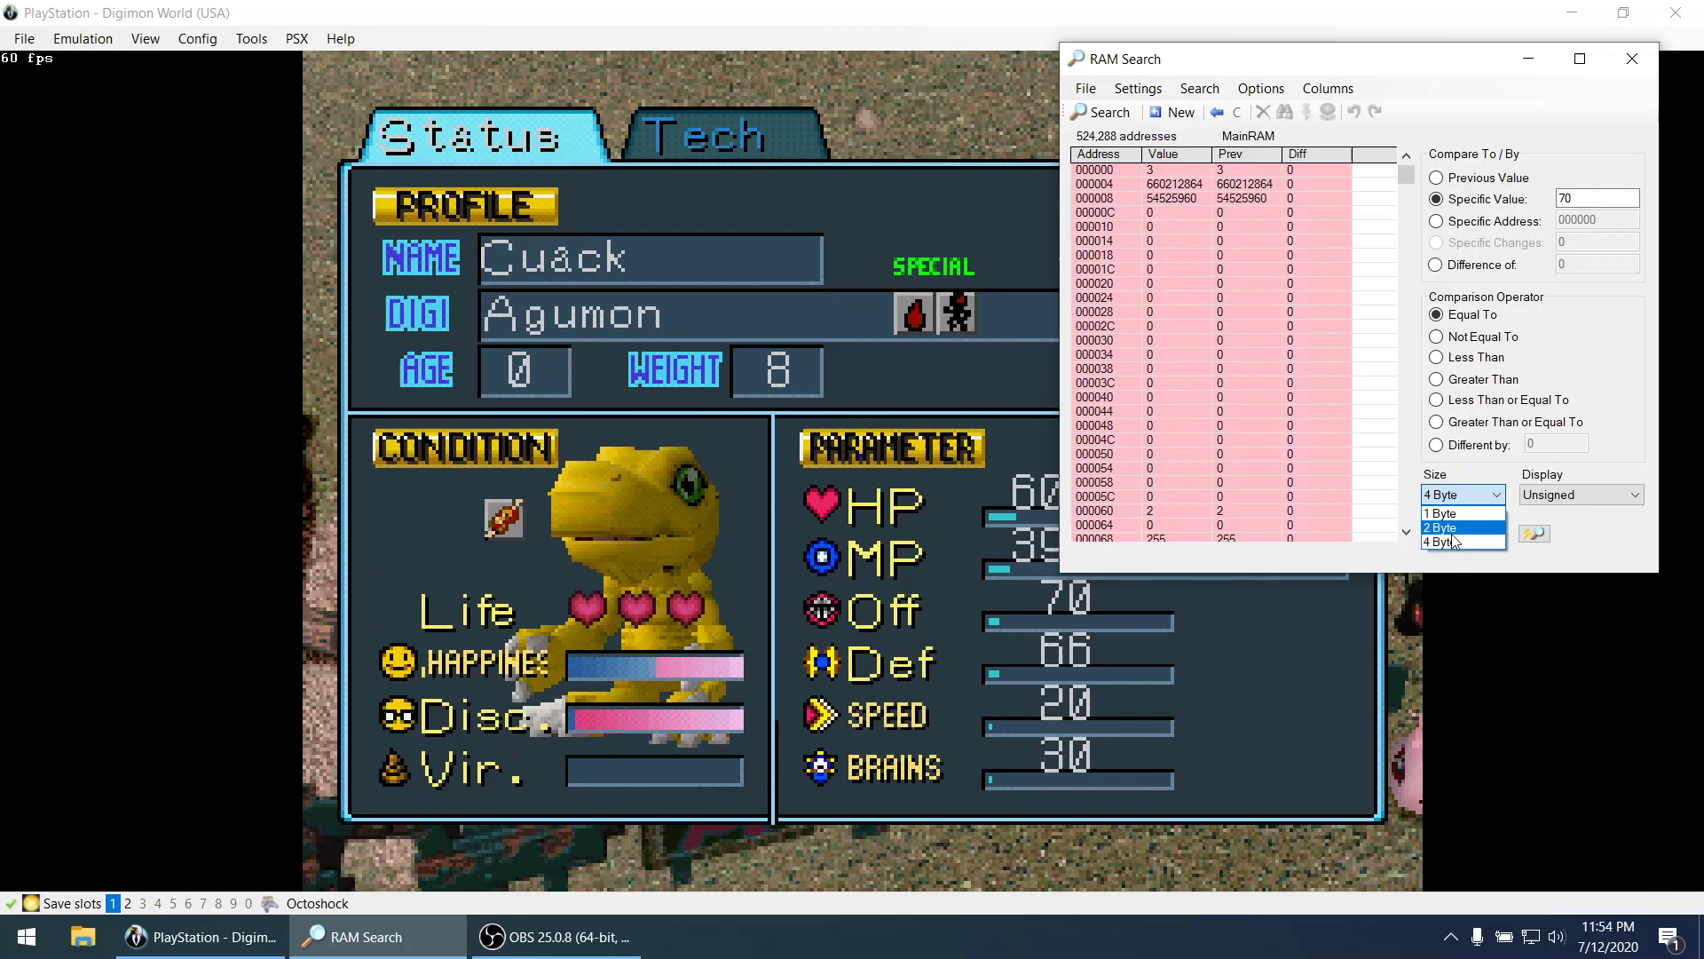
left_click(1453, 534)
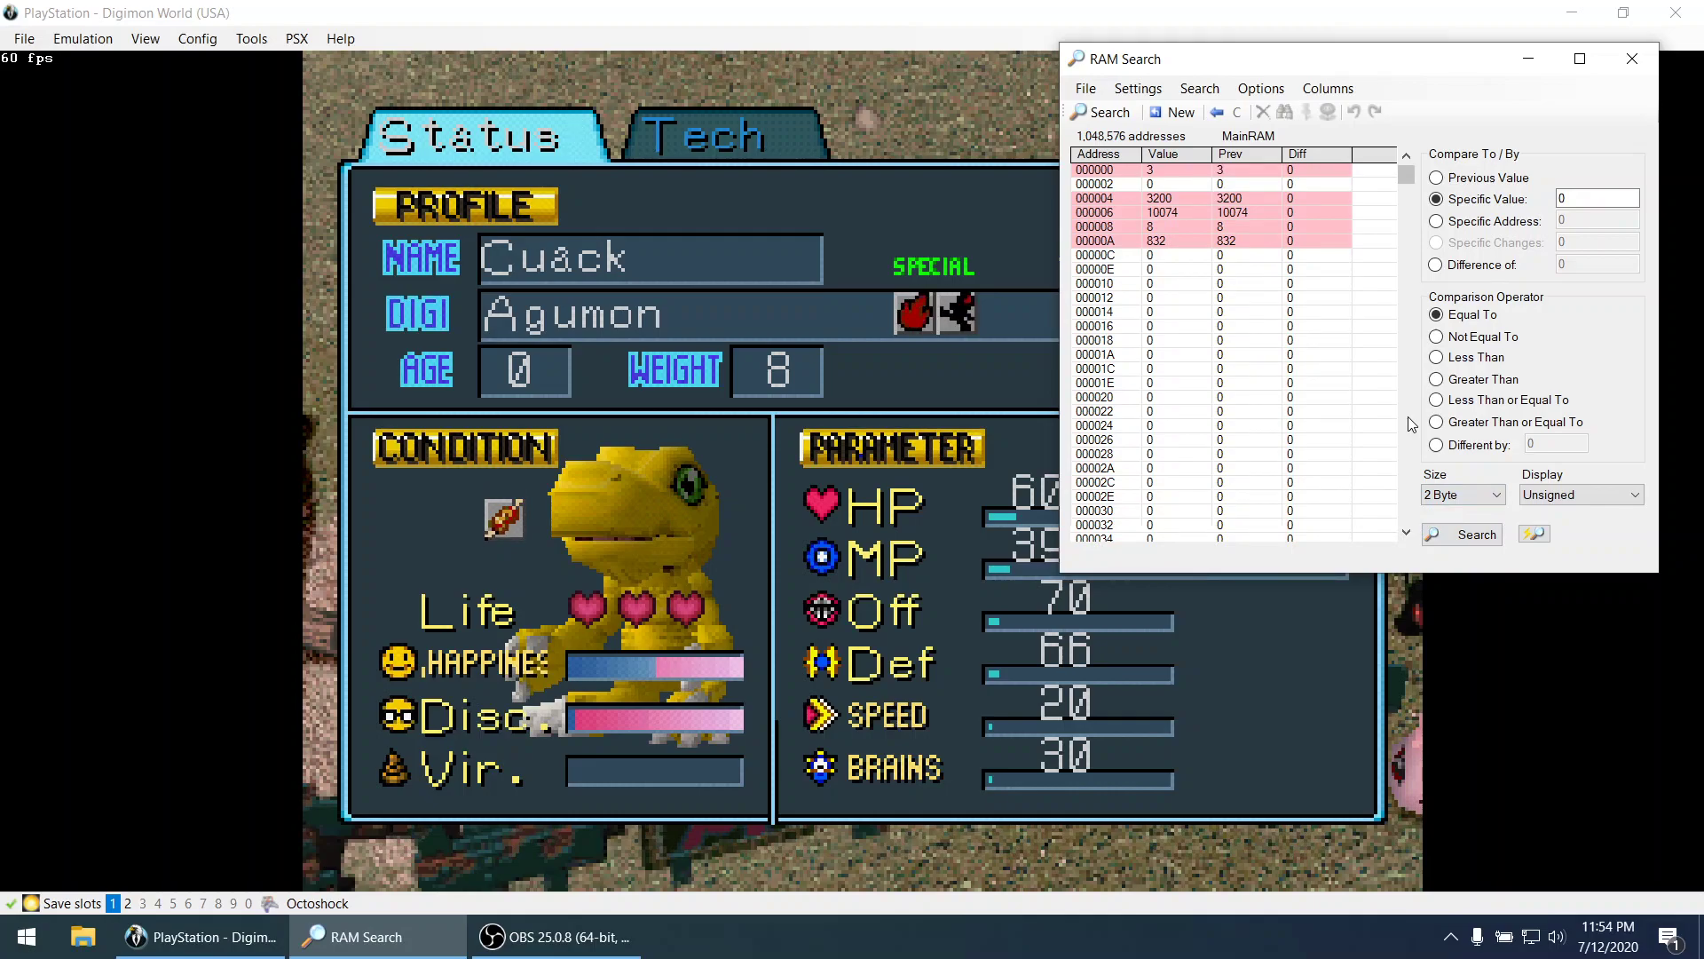
left_click(1579, 197)
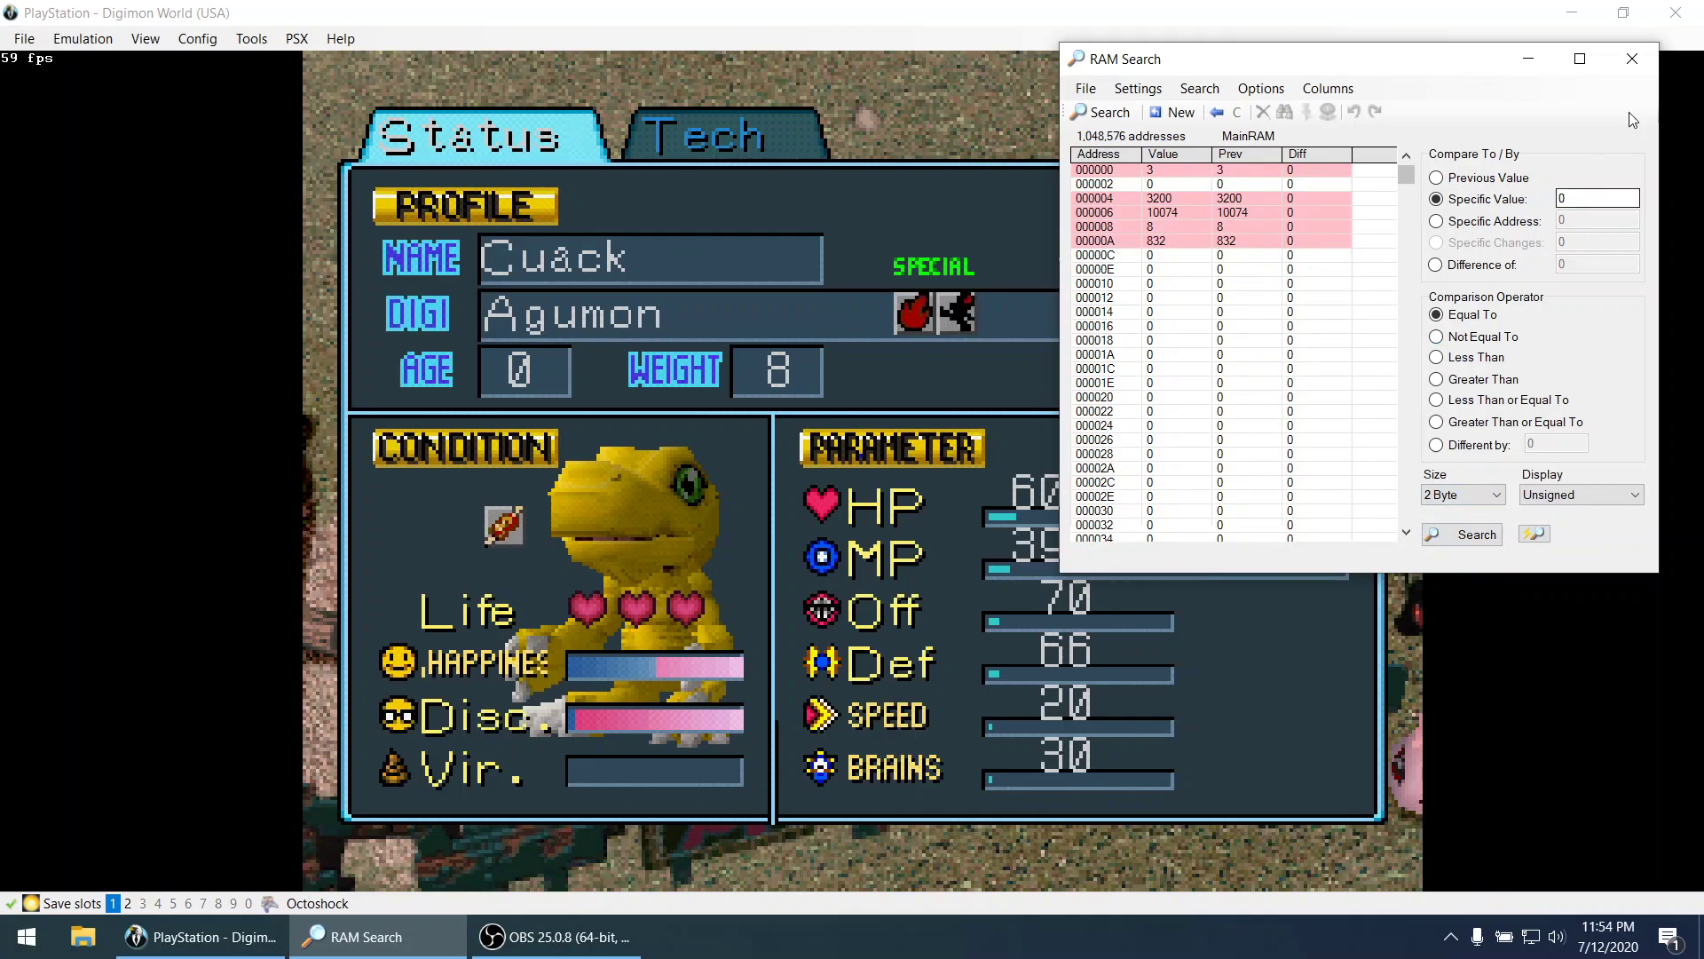
double_click(1579, 198)
type("70")
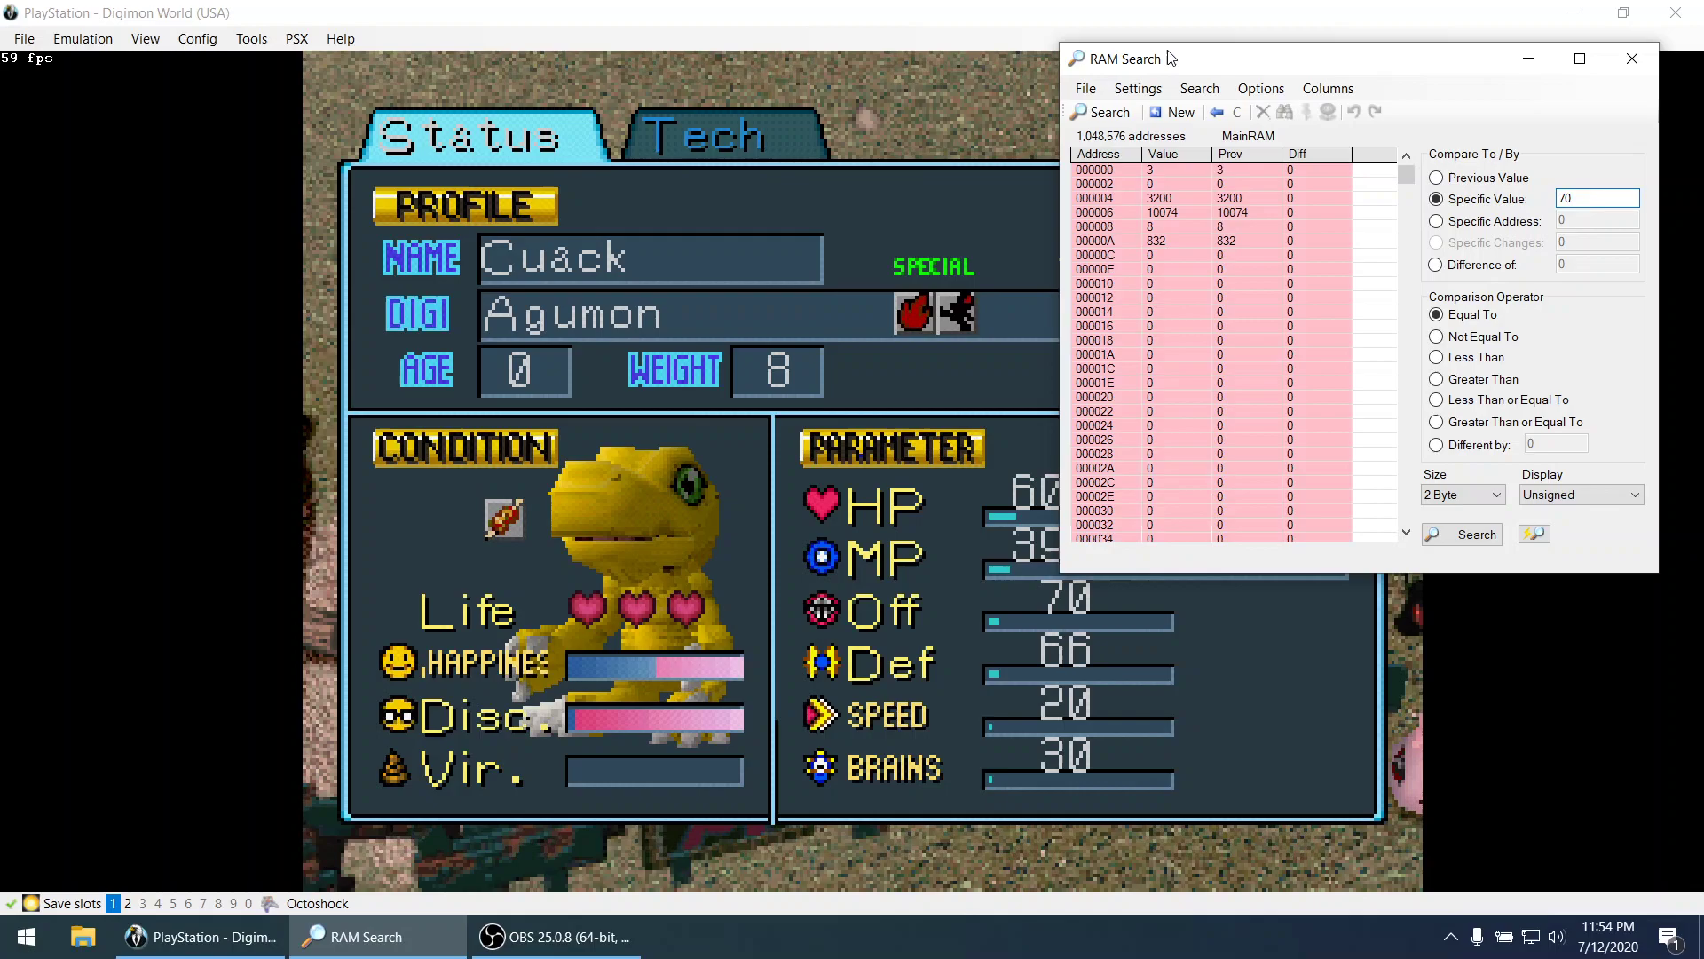
left_click(1113, 119)
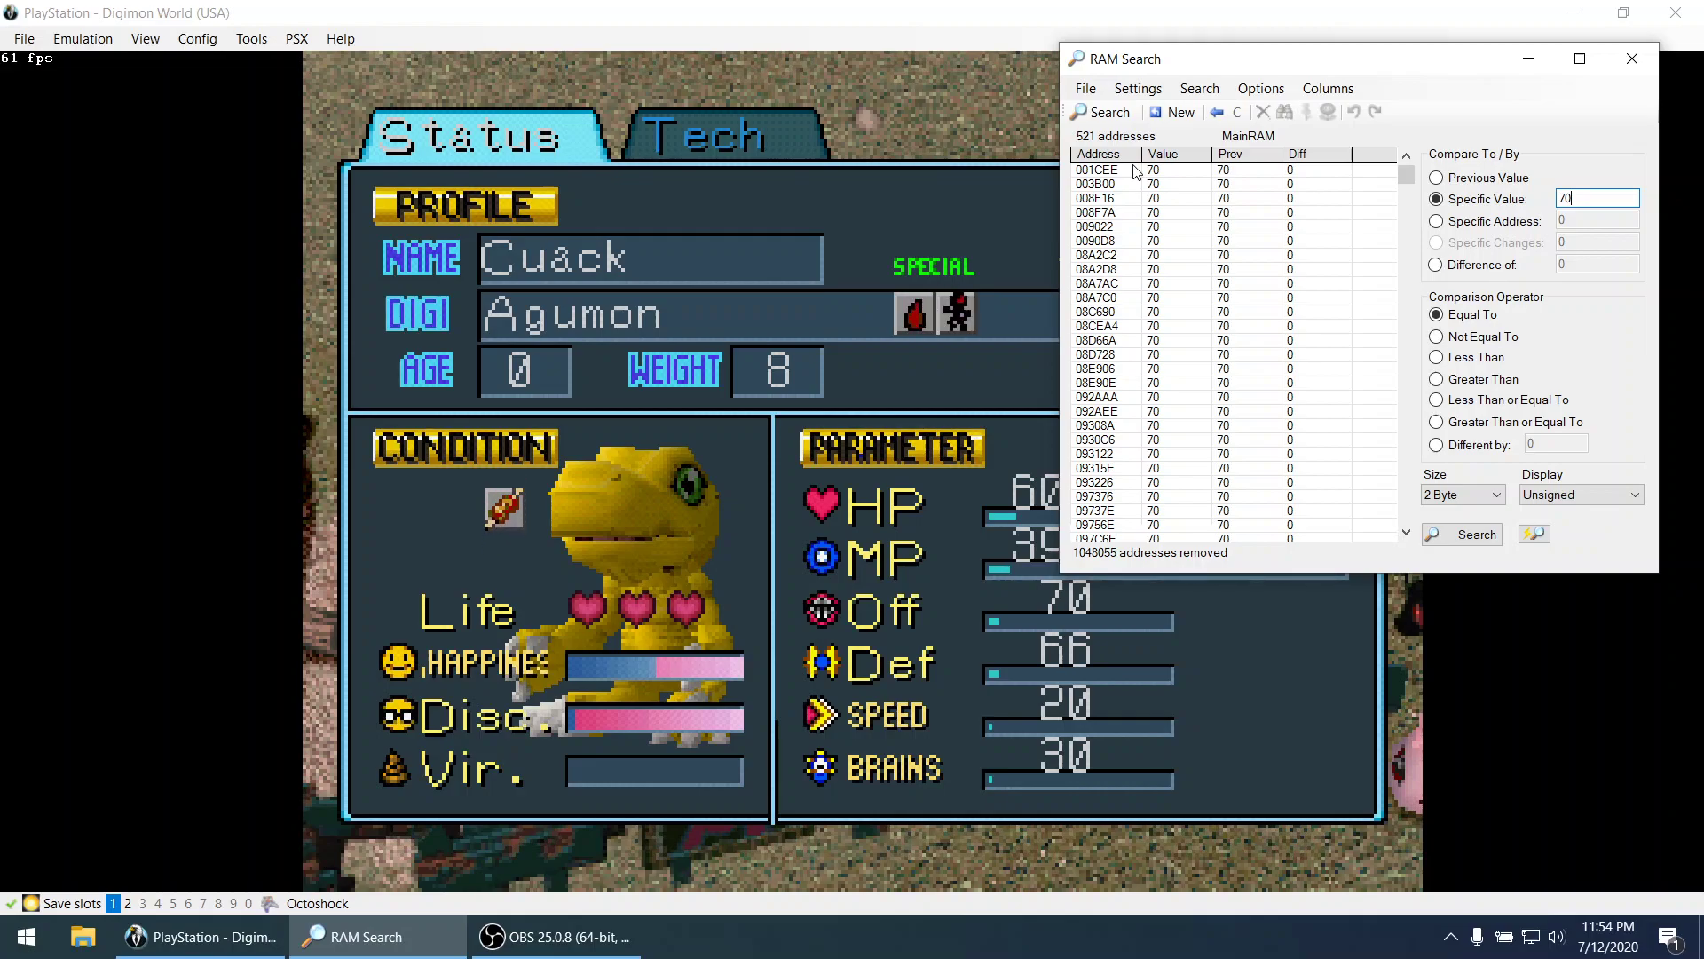
left_click(993, 265)
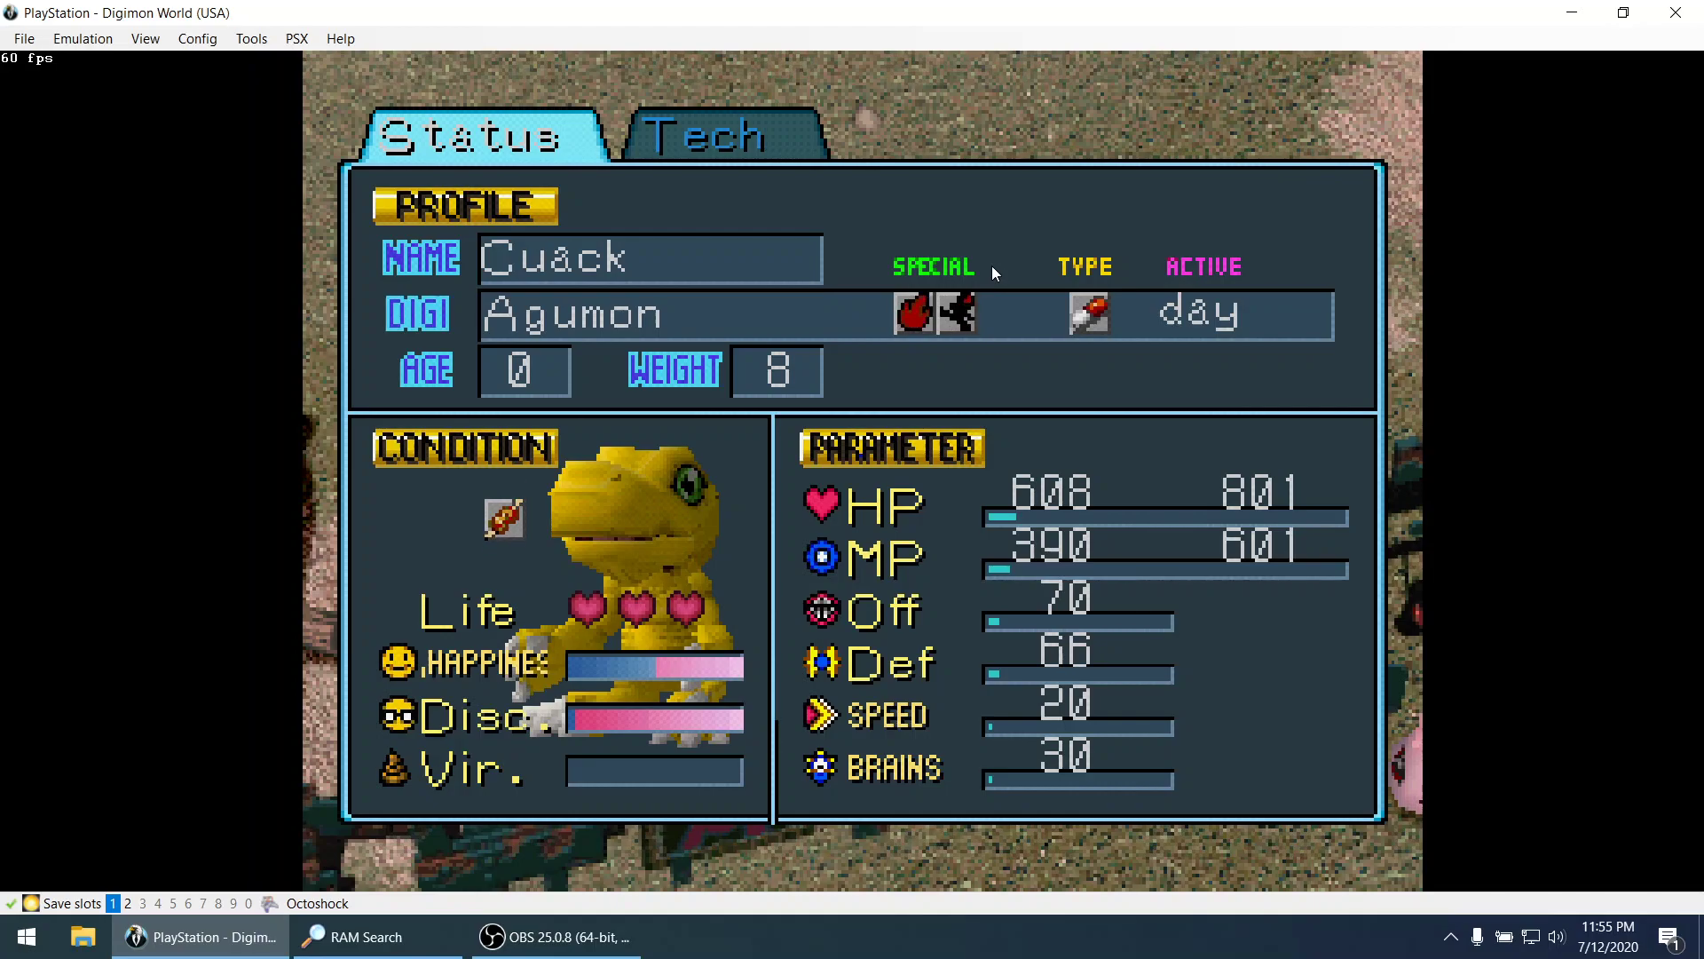
Train Agumon at Tree Striking, raising Offense to 78 and Speed to 22.
key("alt+Tab")
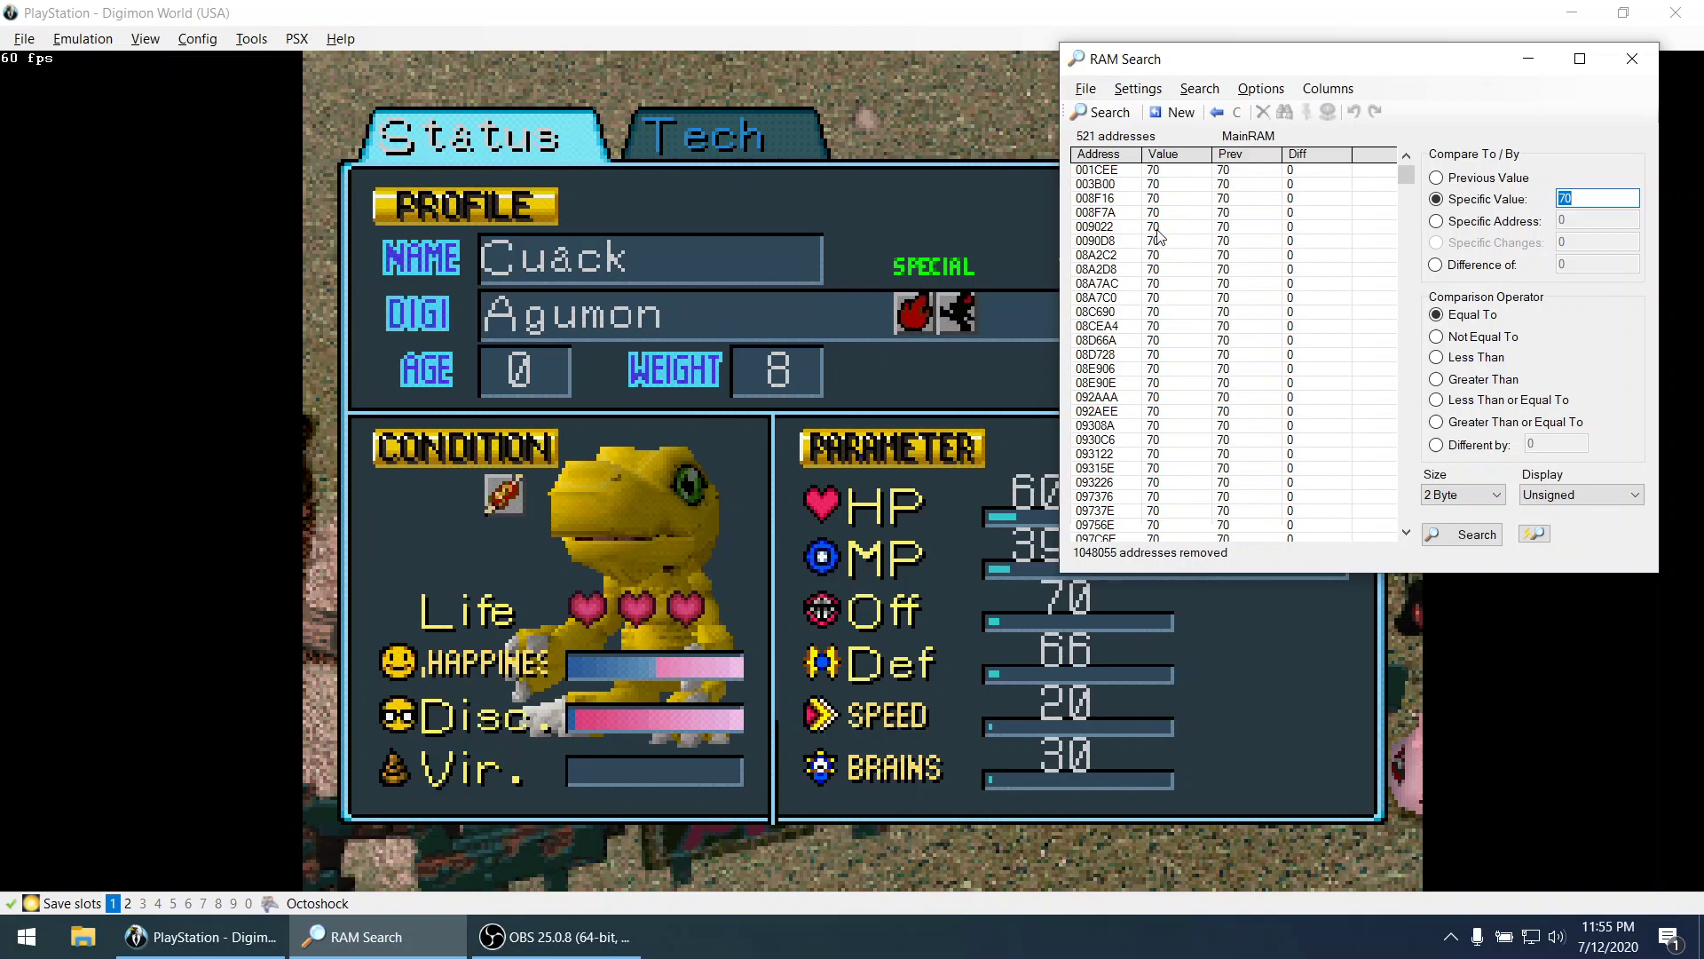
left_click(994, 302)
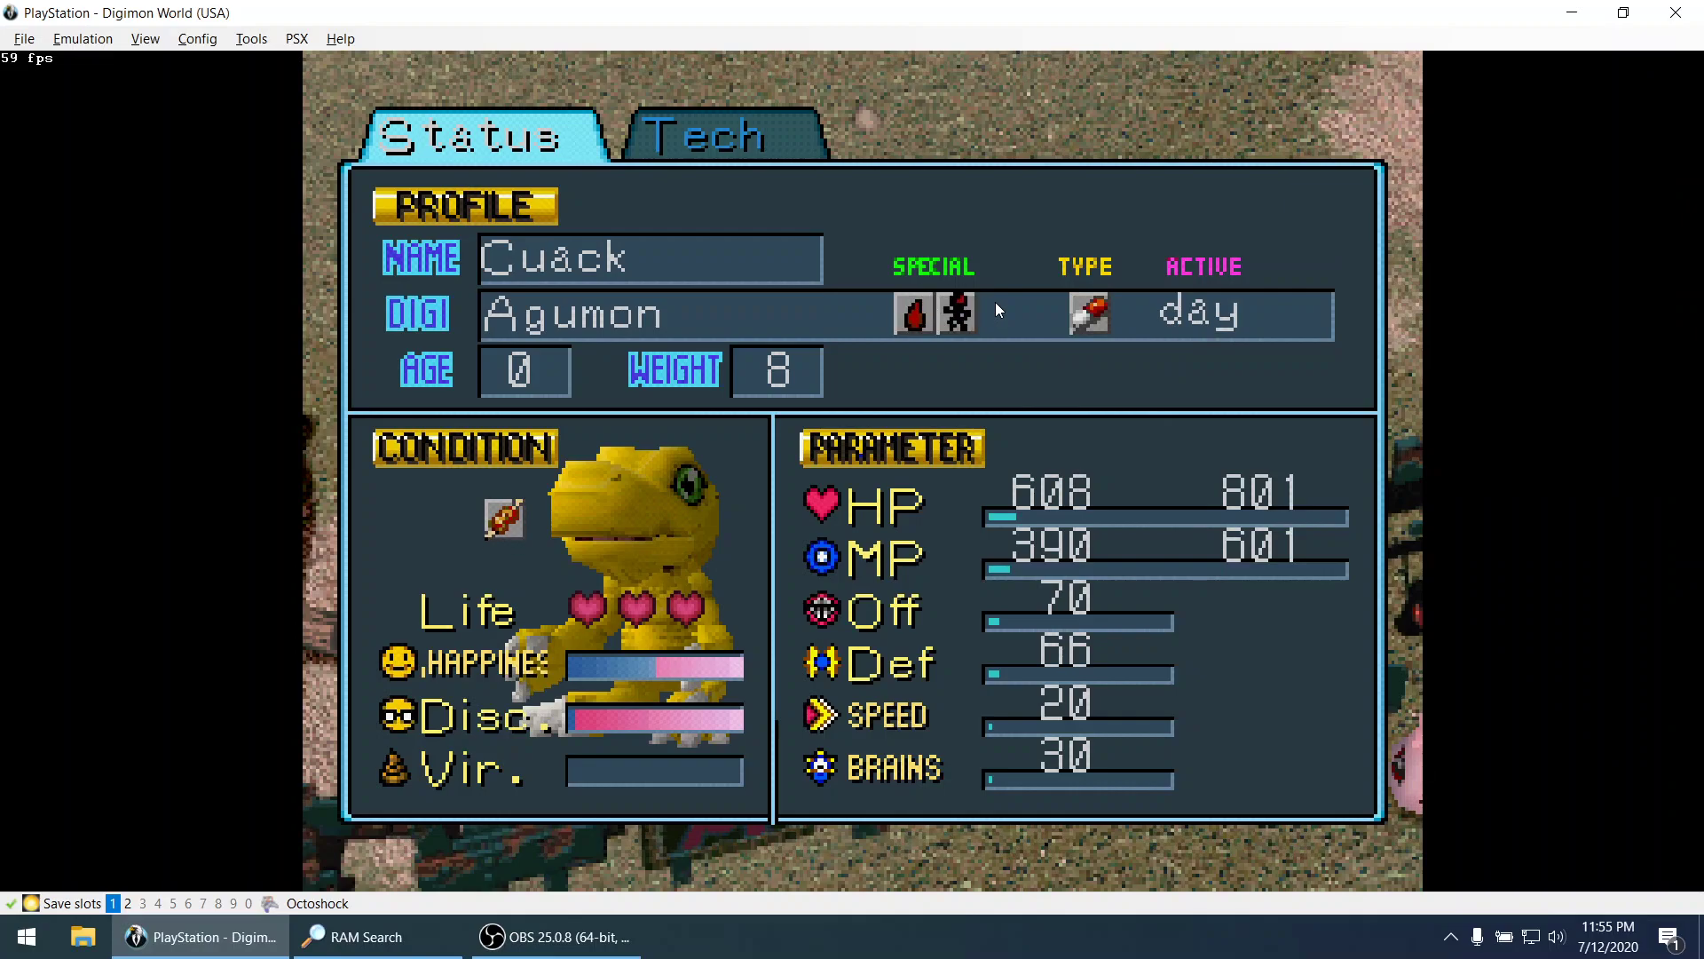
key("x")
key("v")
key("v")
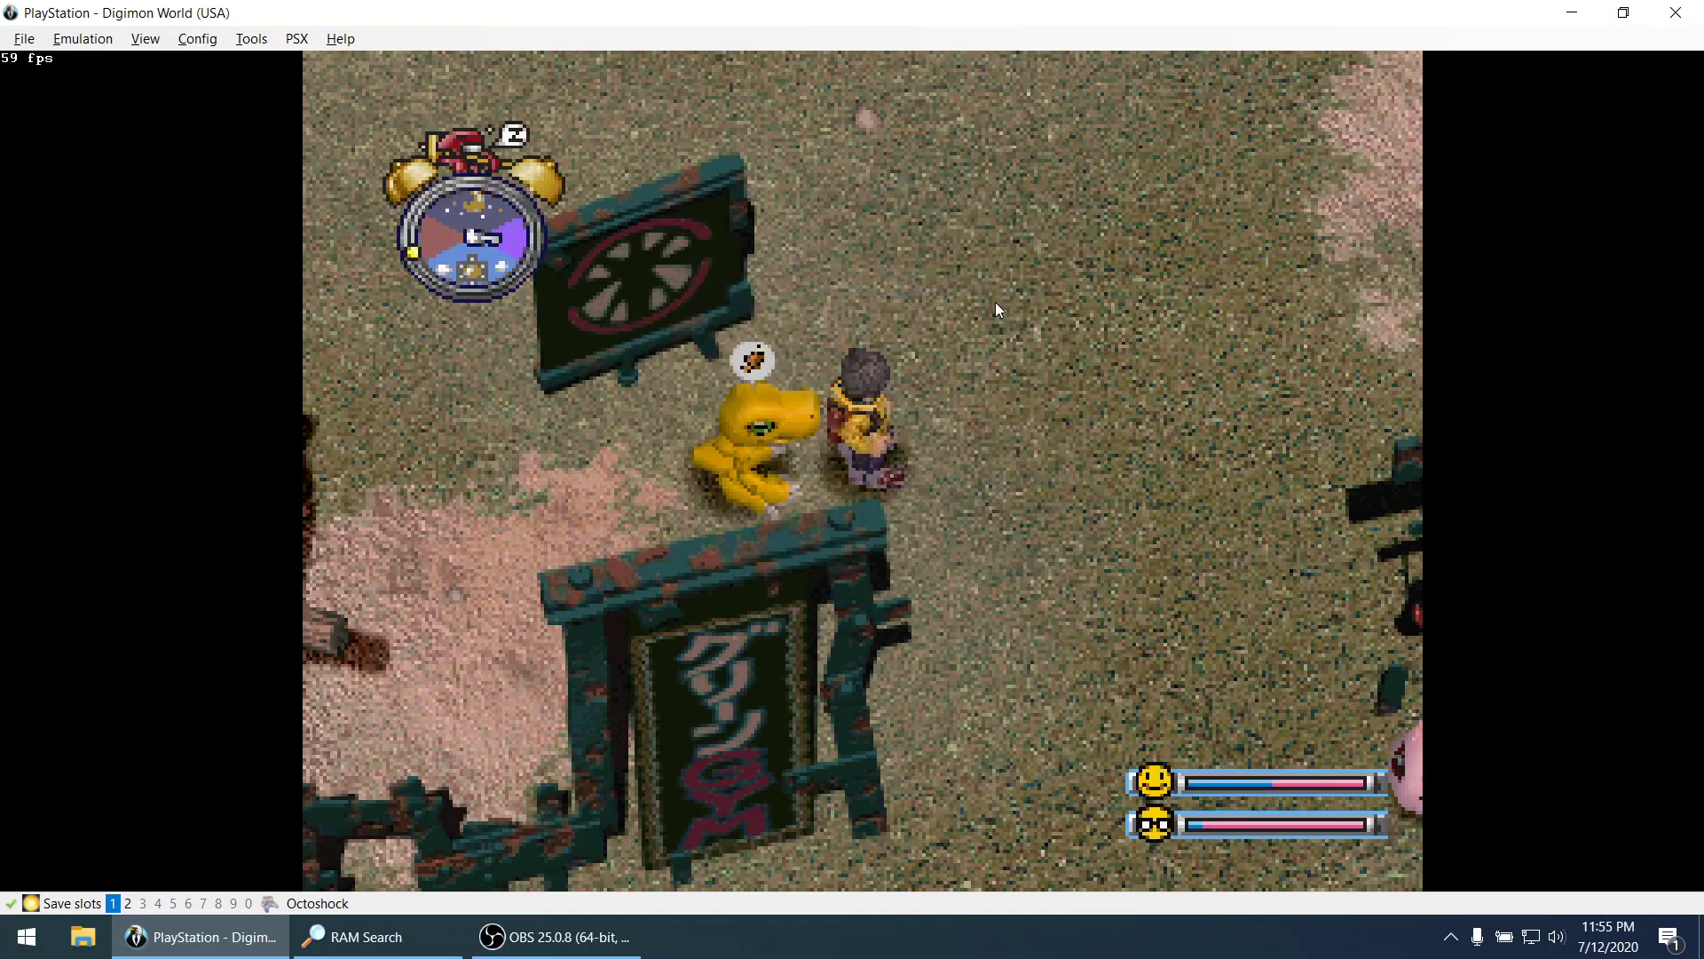
key("Left")
key("x")
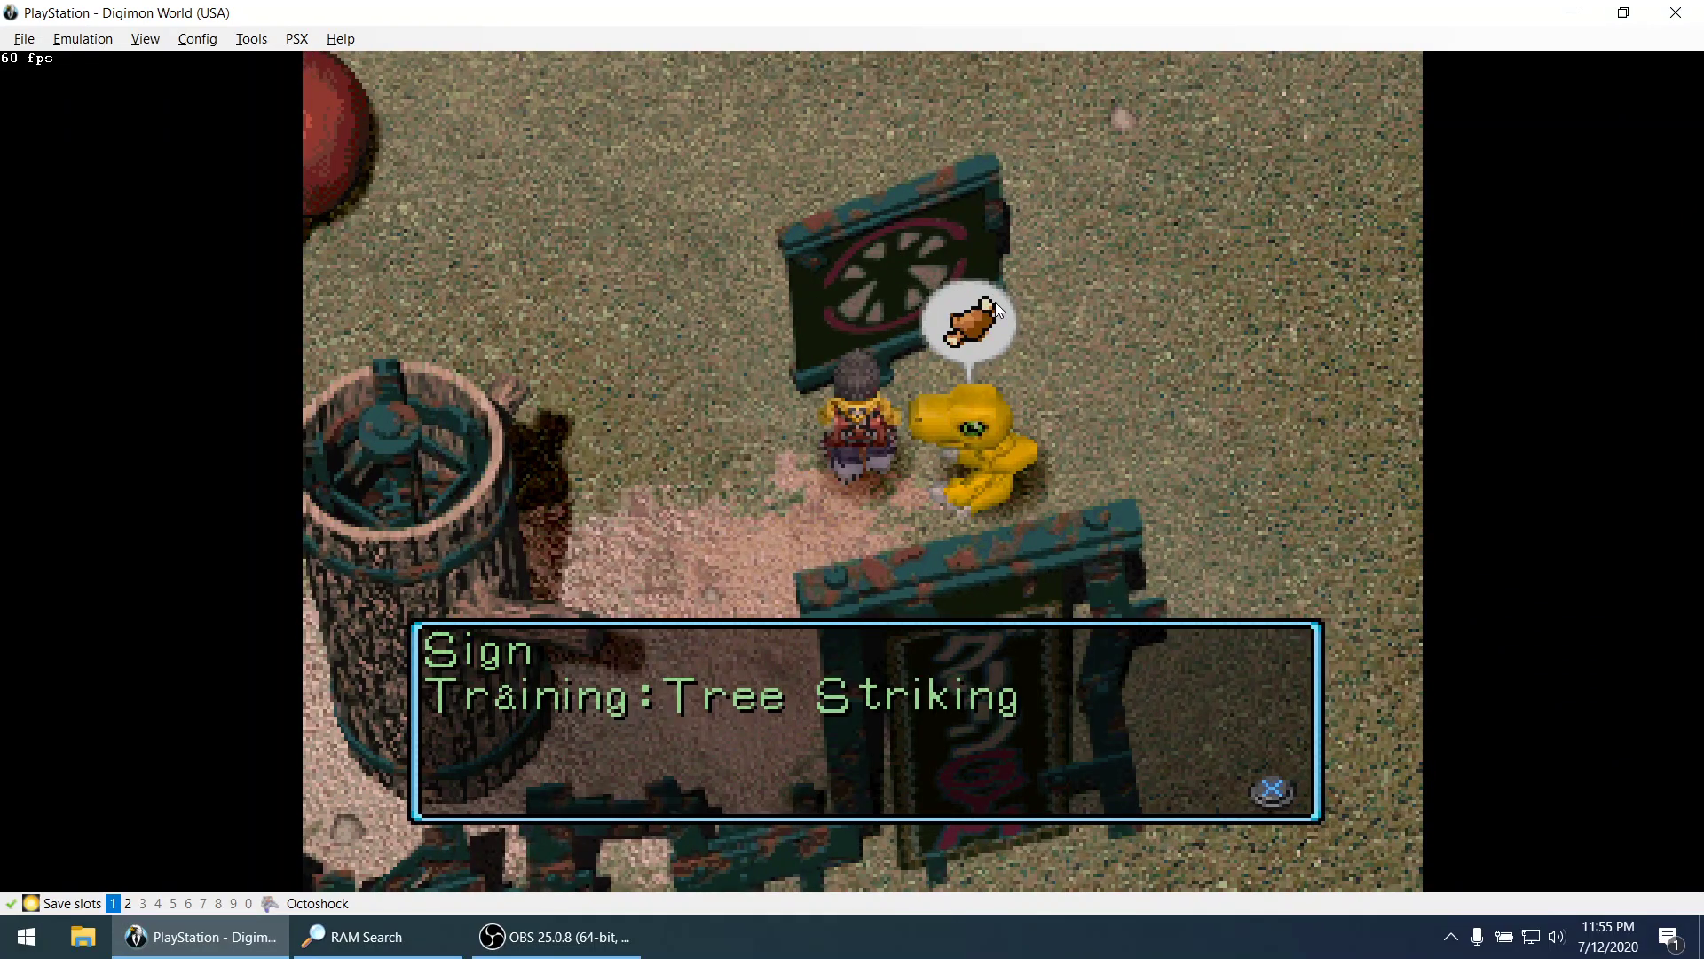
key("x")
key("x")
key("x")
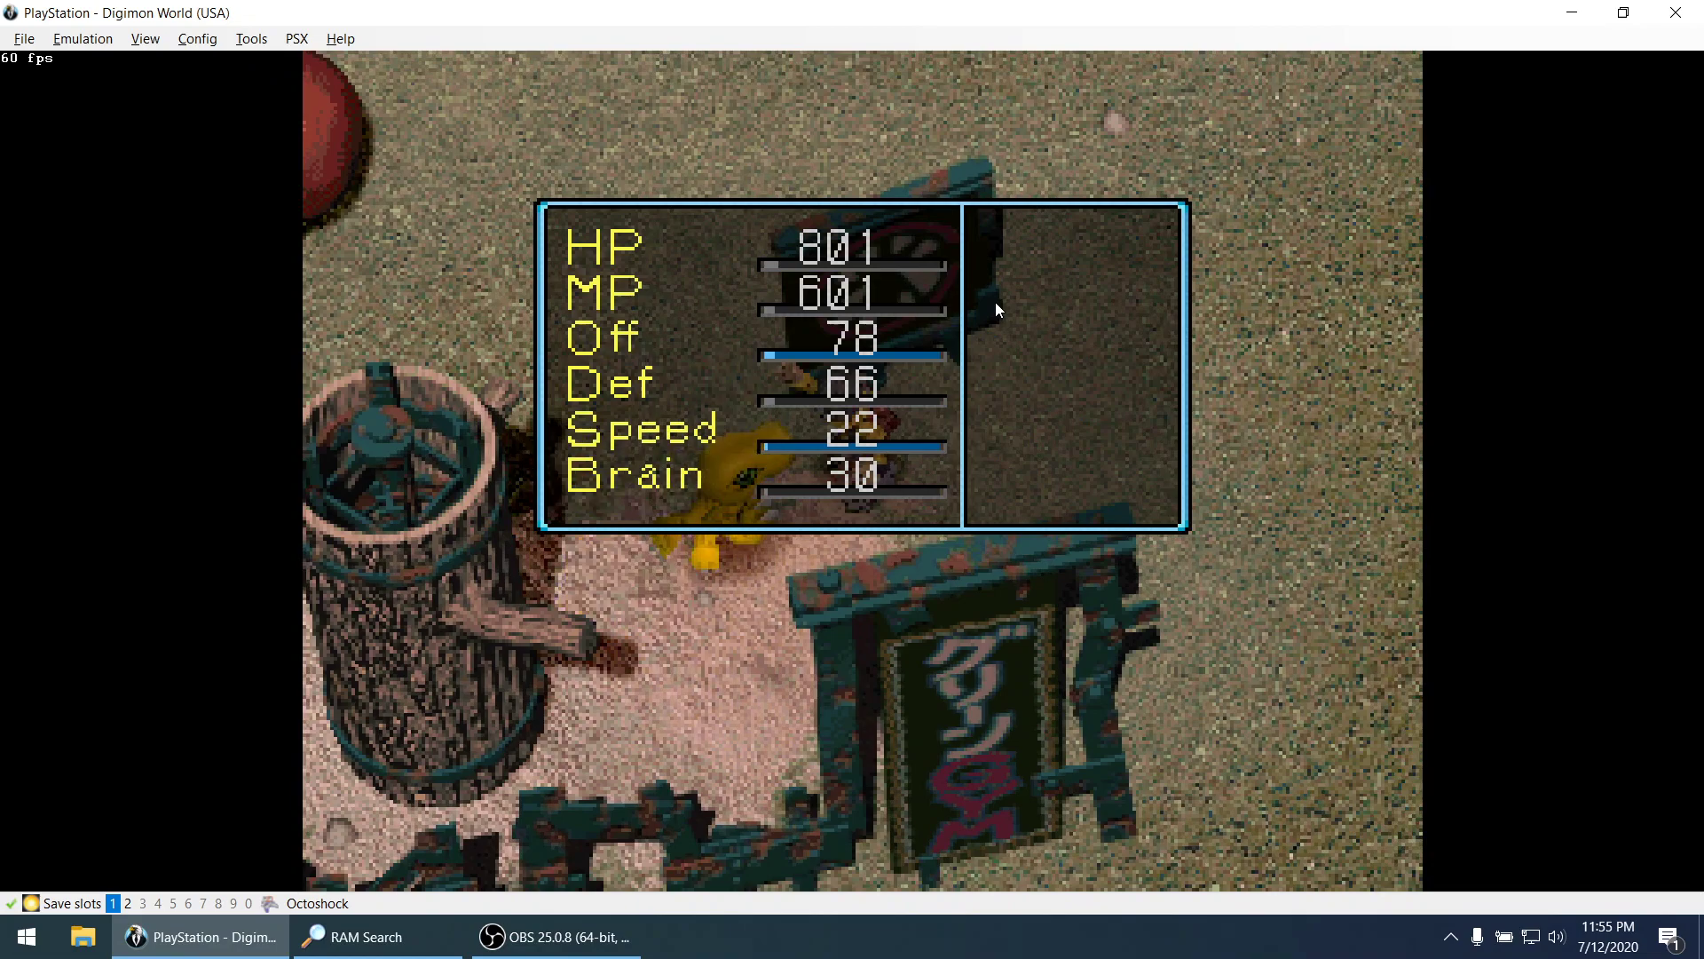
key("x")
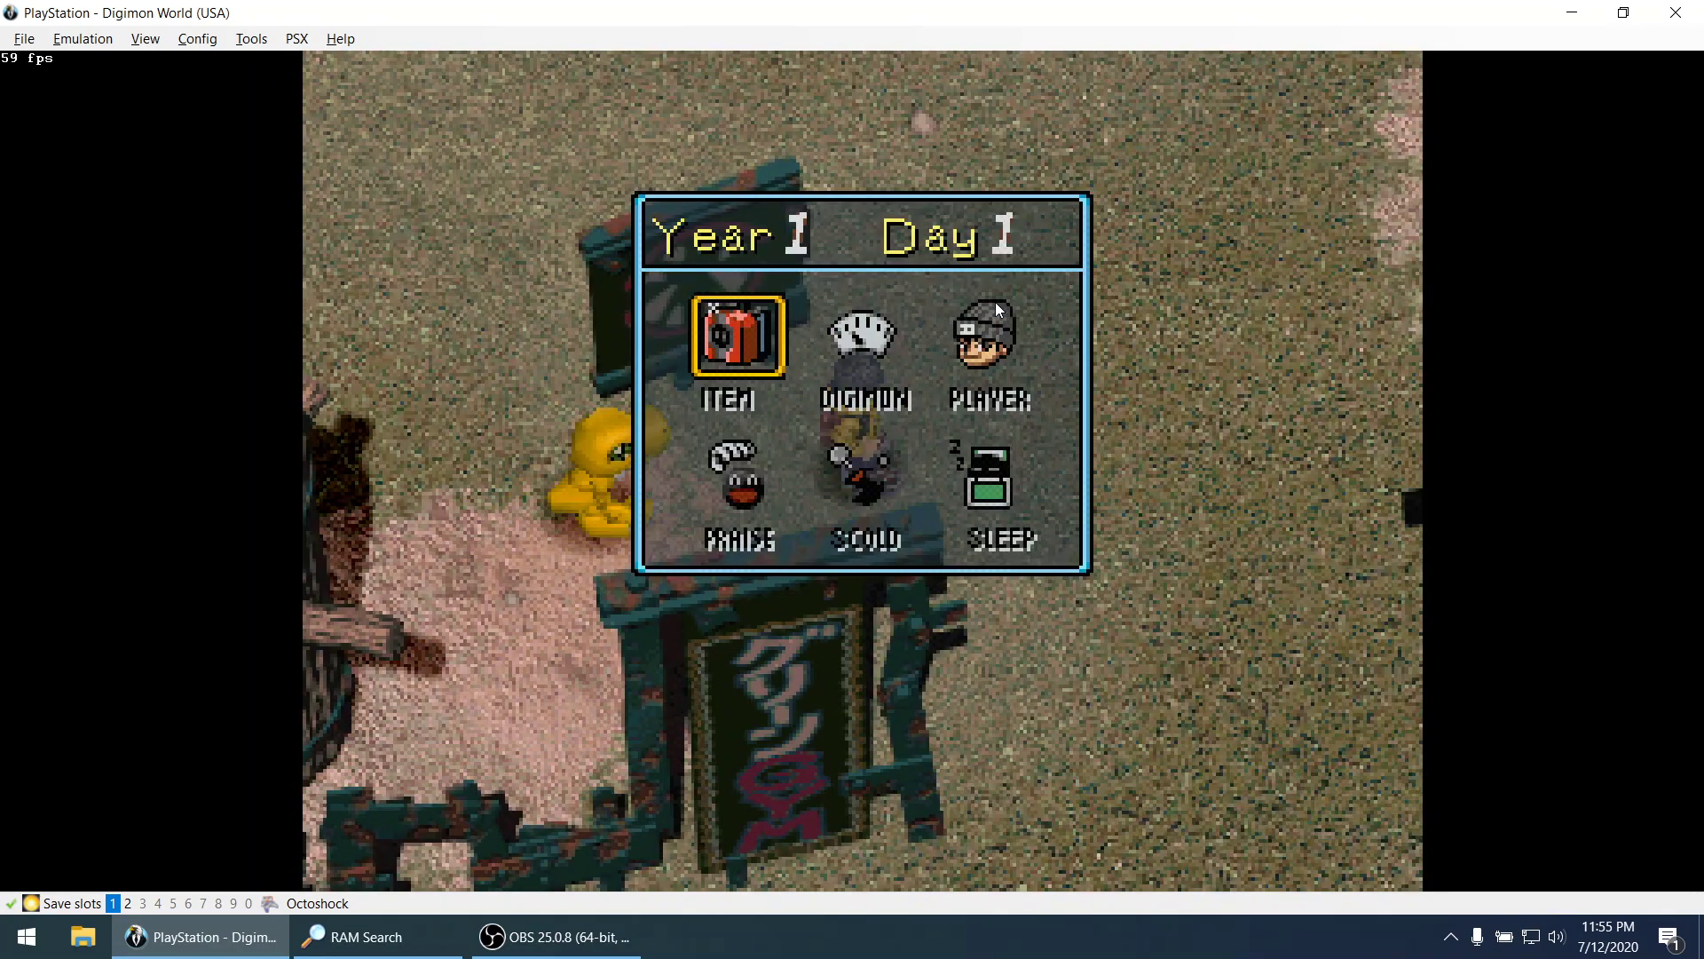
key("Right")
Rerun the RAM search for value 78, narrowing it to the single address 1557E0.
key("x")
key("alt+Tab")
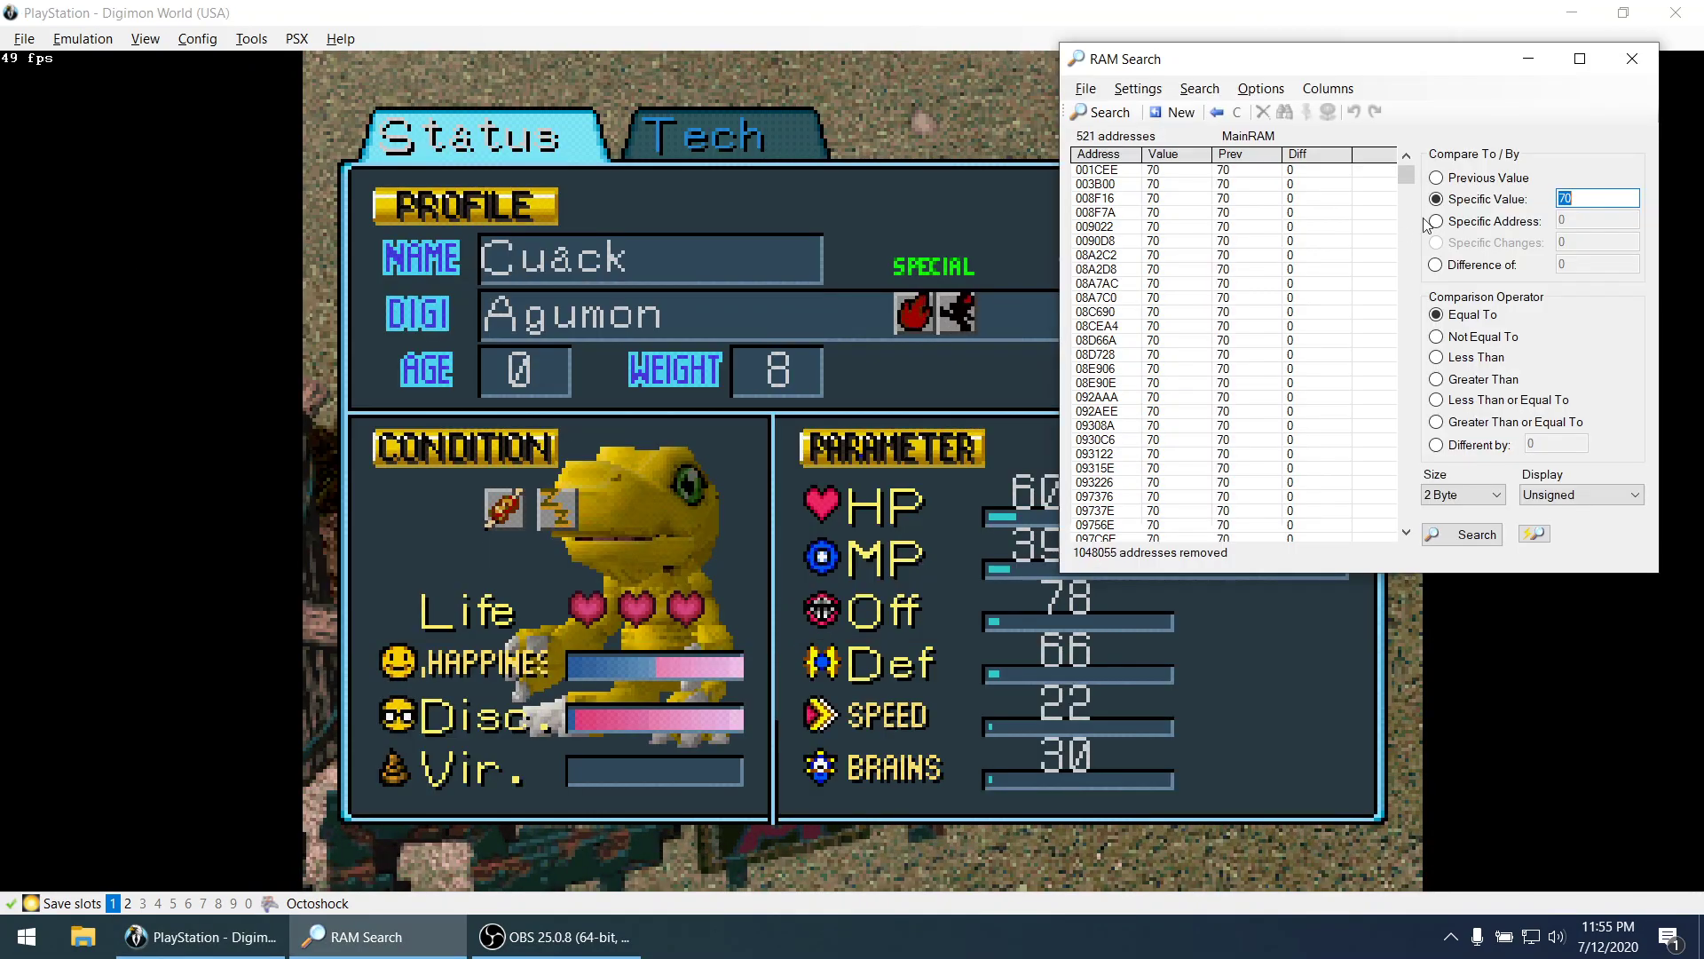
type("78")
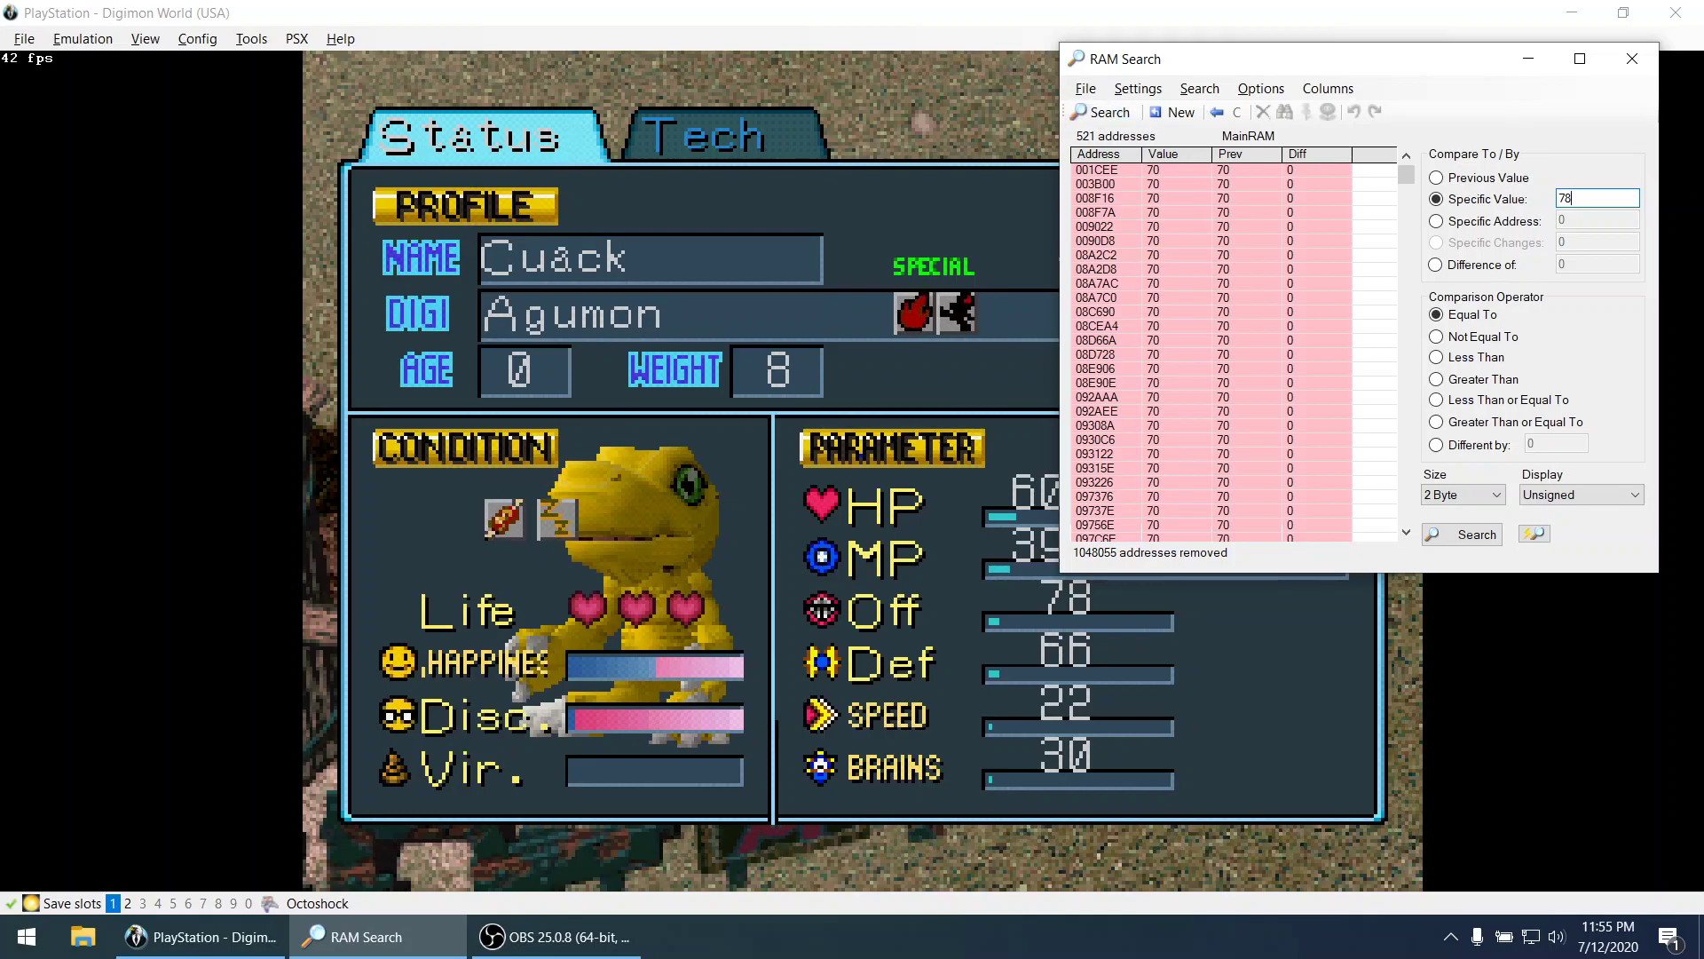
double_click(1598, 191)
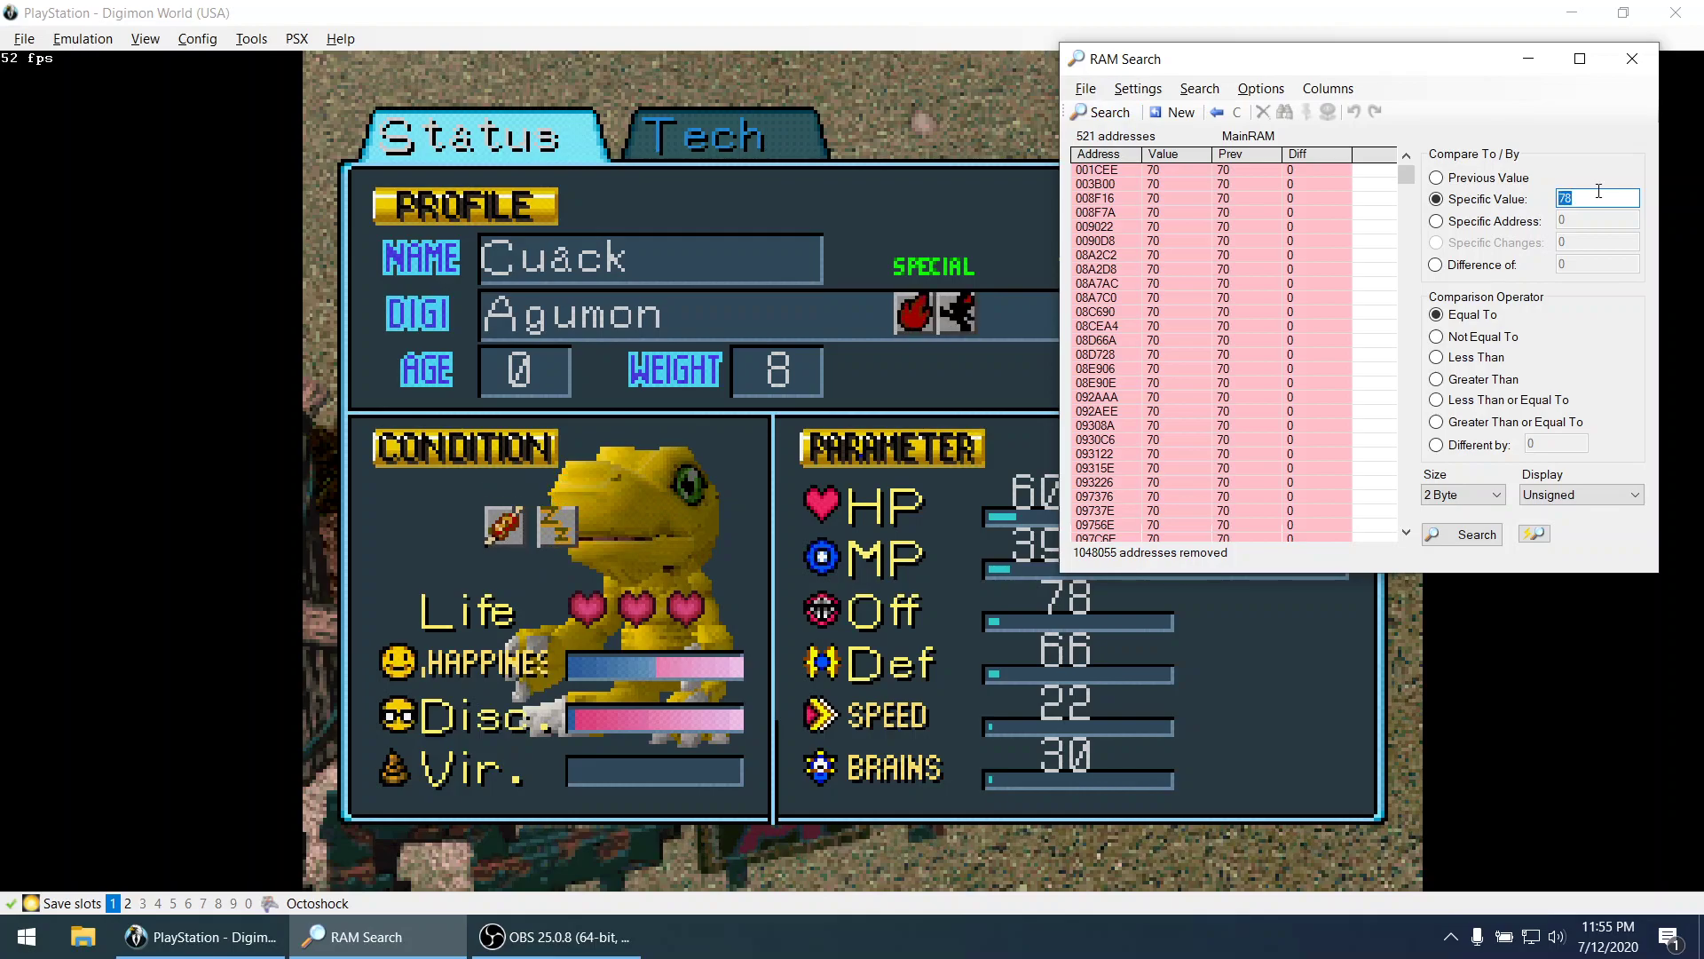
left_click(1117, 121)
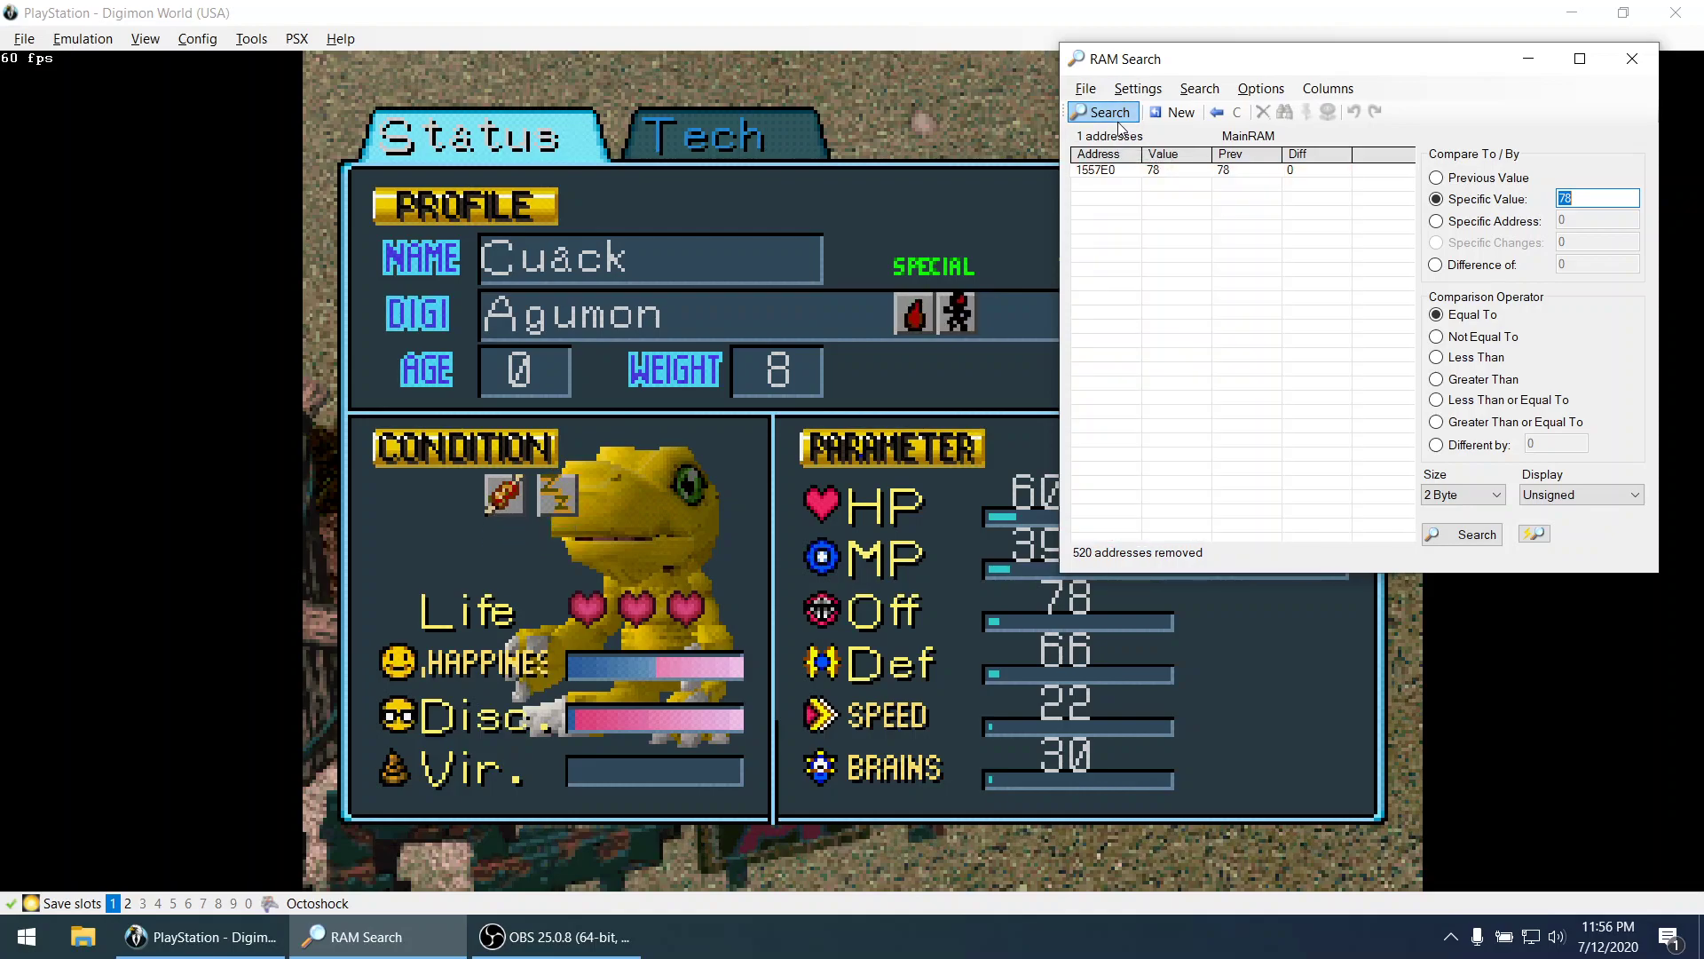
left_click(1155, 178)
Poke 123 into address 1557E0, raising Agumon's Offense from 78 to 123.
right_click(1155, 178)
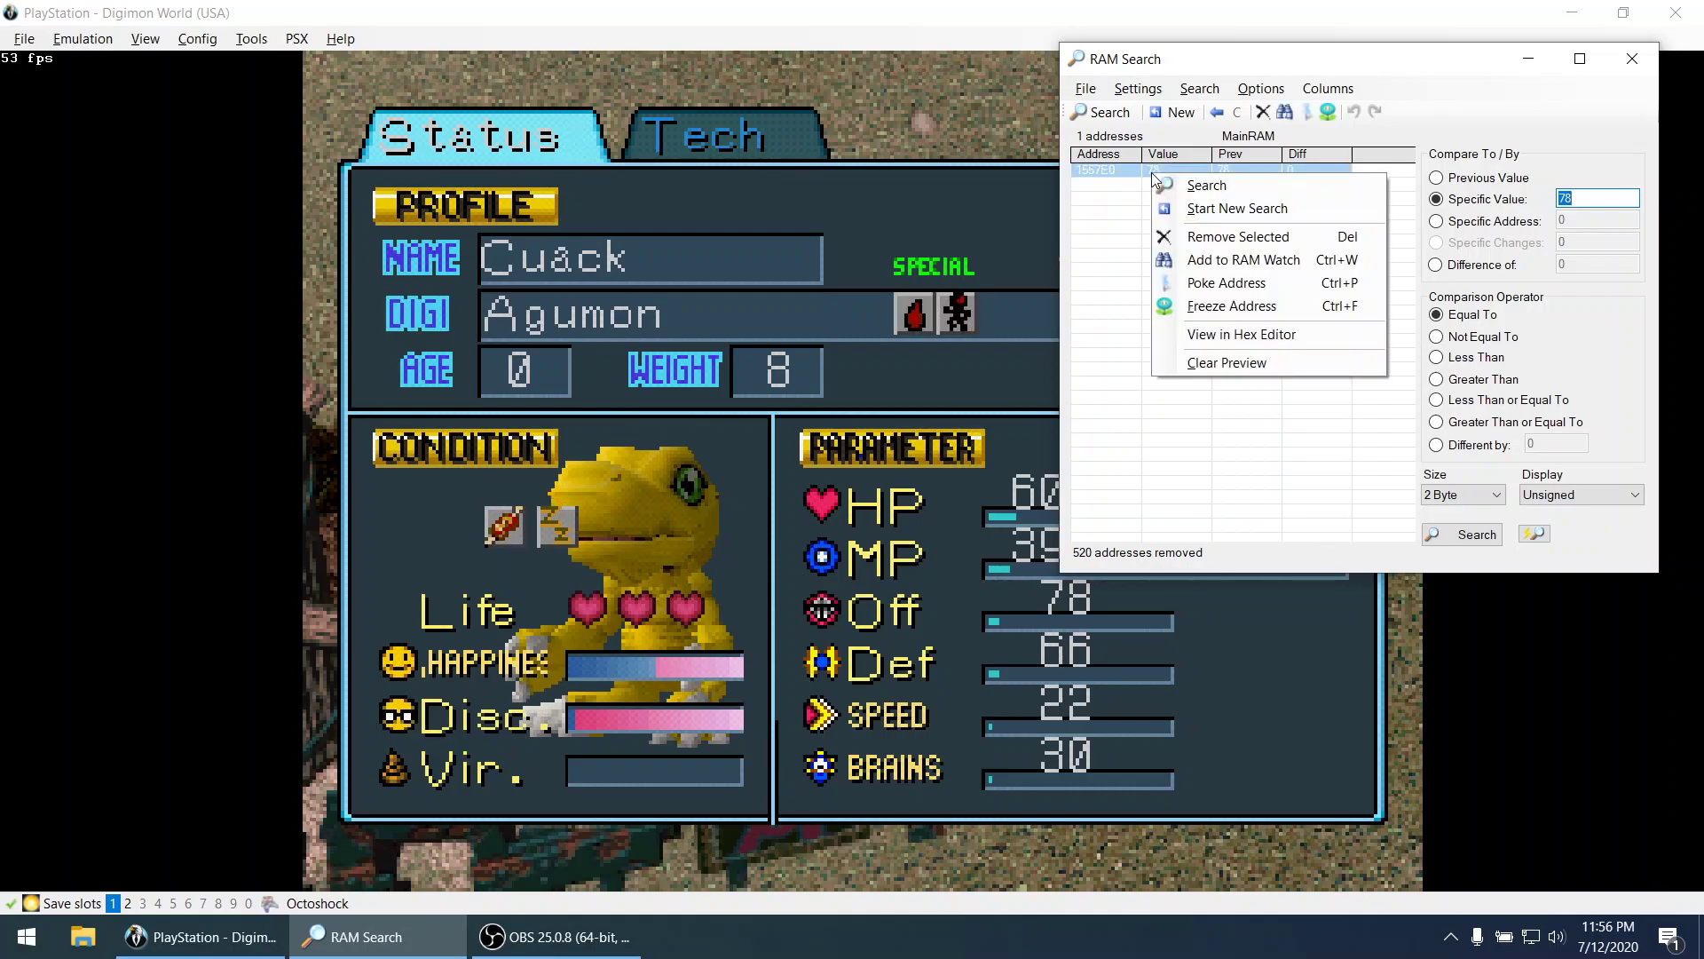
left_click(1203, 282)
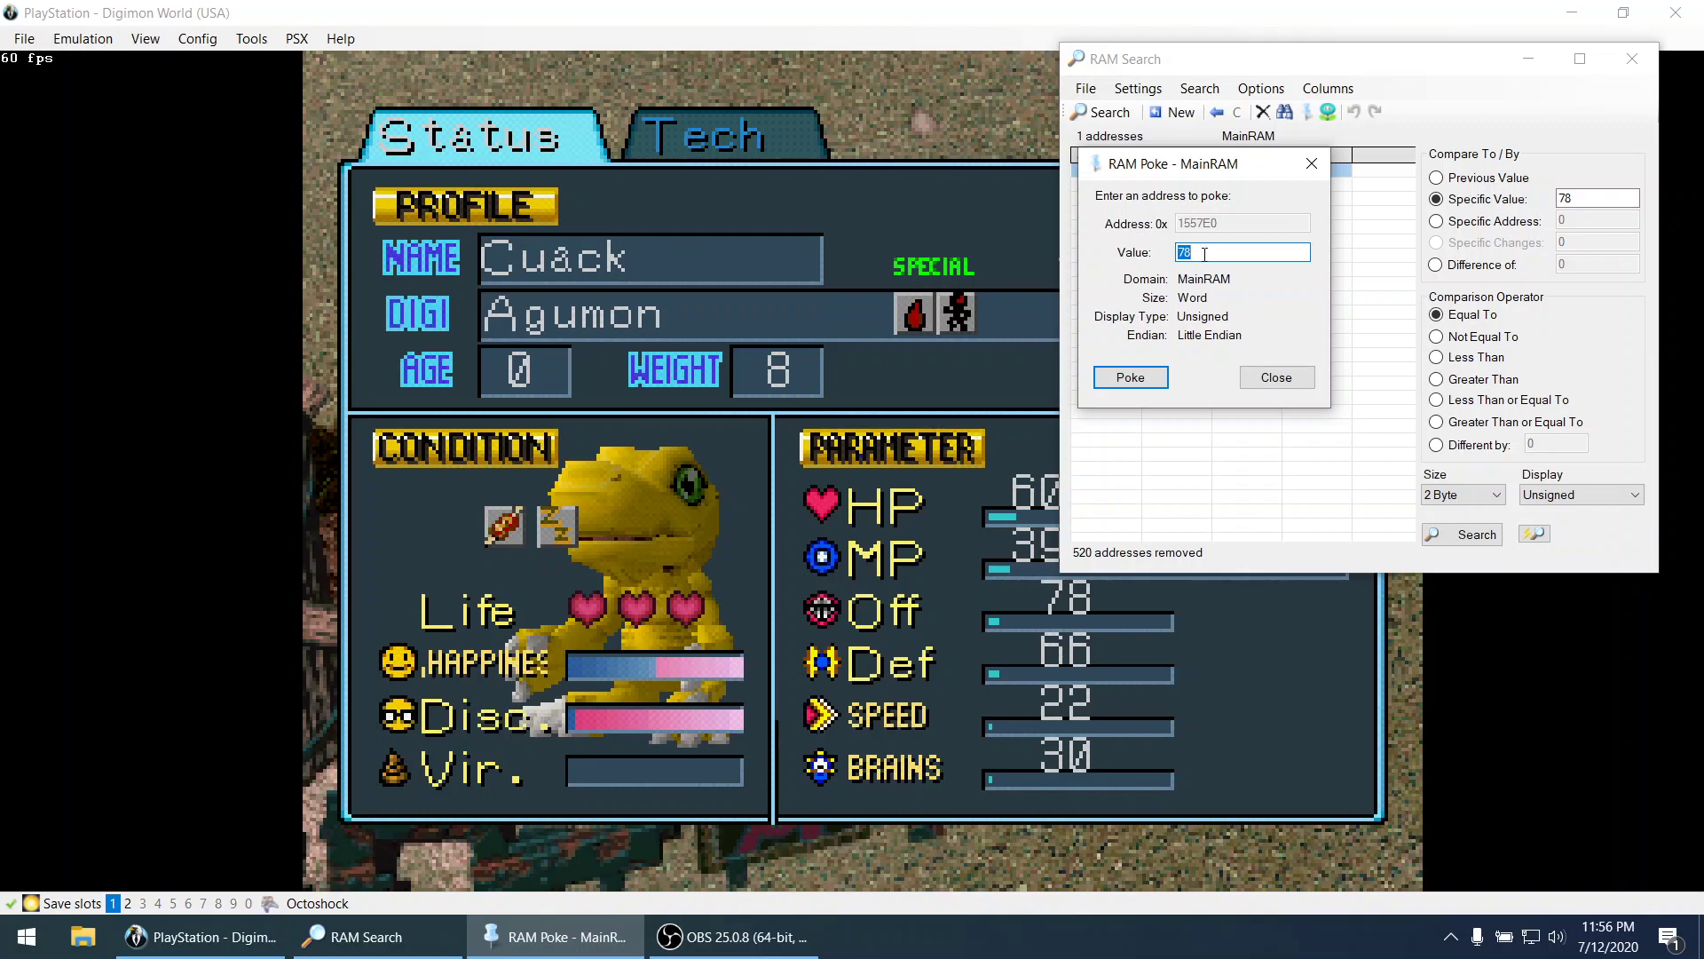
type("123")
left_click(1122, 381)
left_click(988, 472)
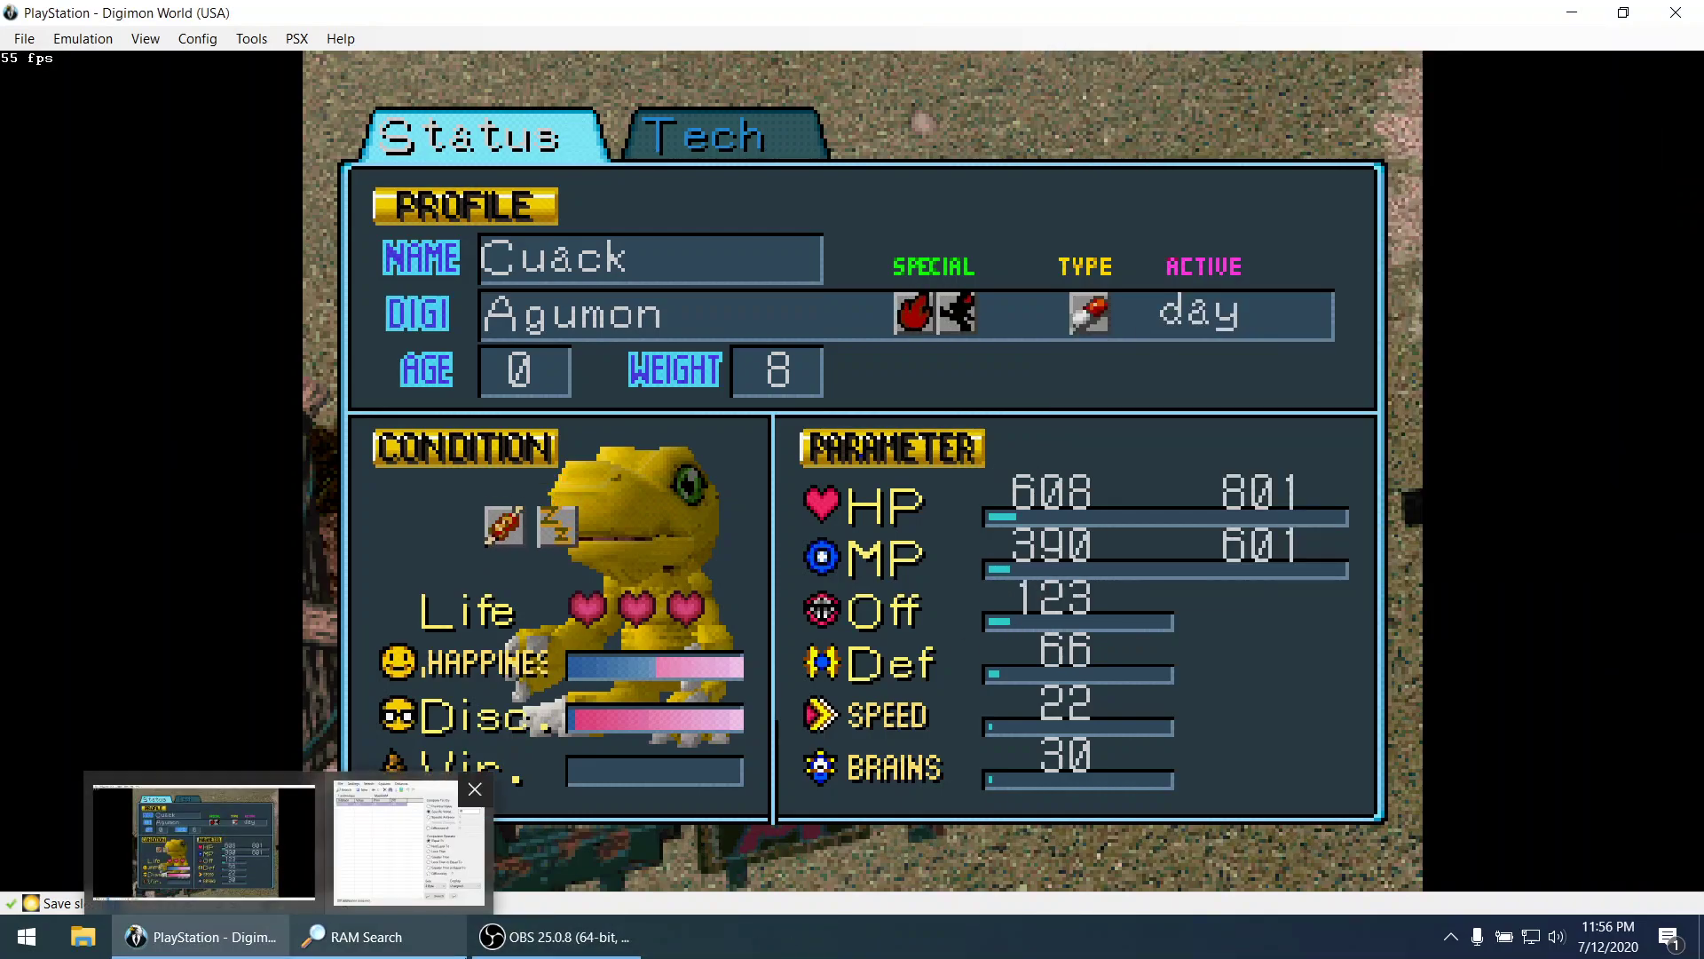
left_click(367, 937)
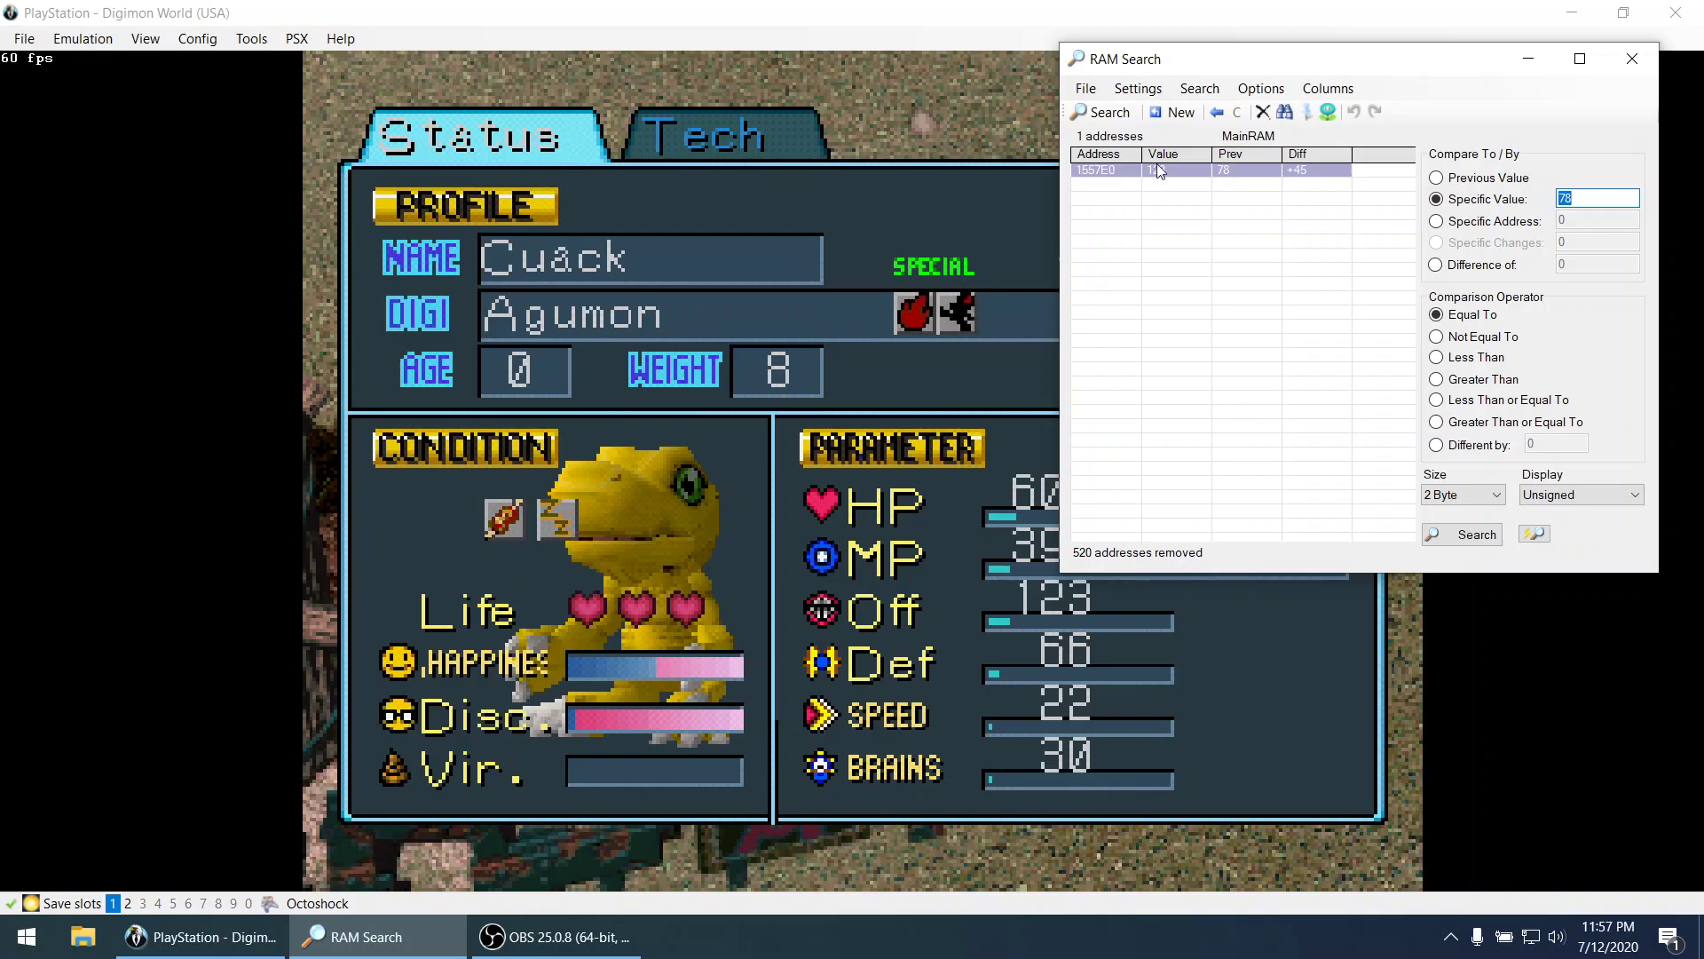
Open the RAM Search window's Search menu after confirming 1557E0 holds 123.
left_click(1199, 89)
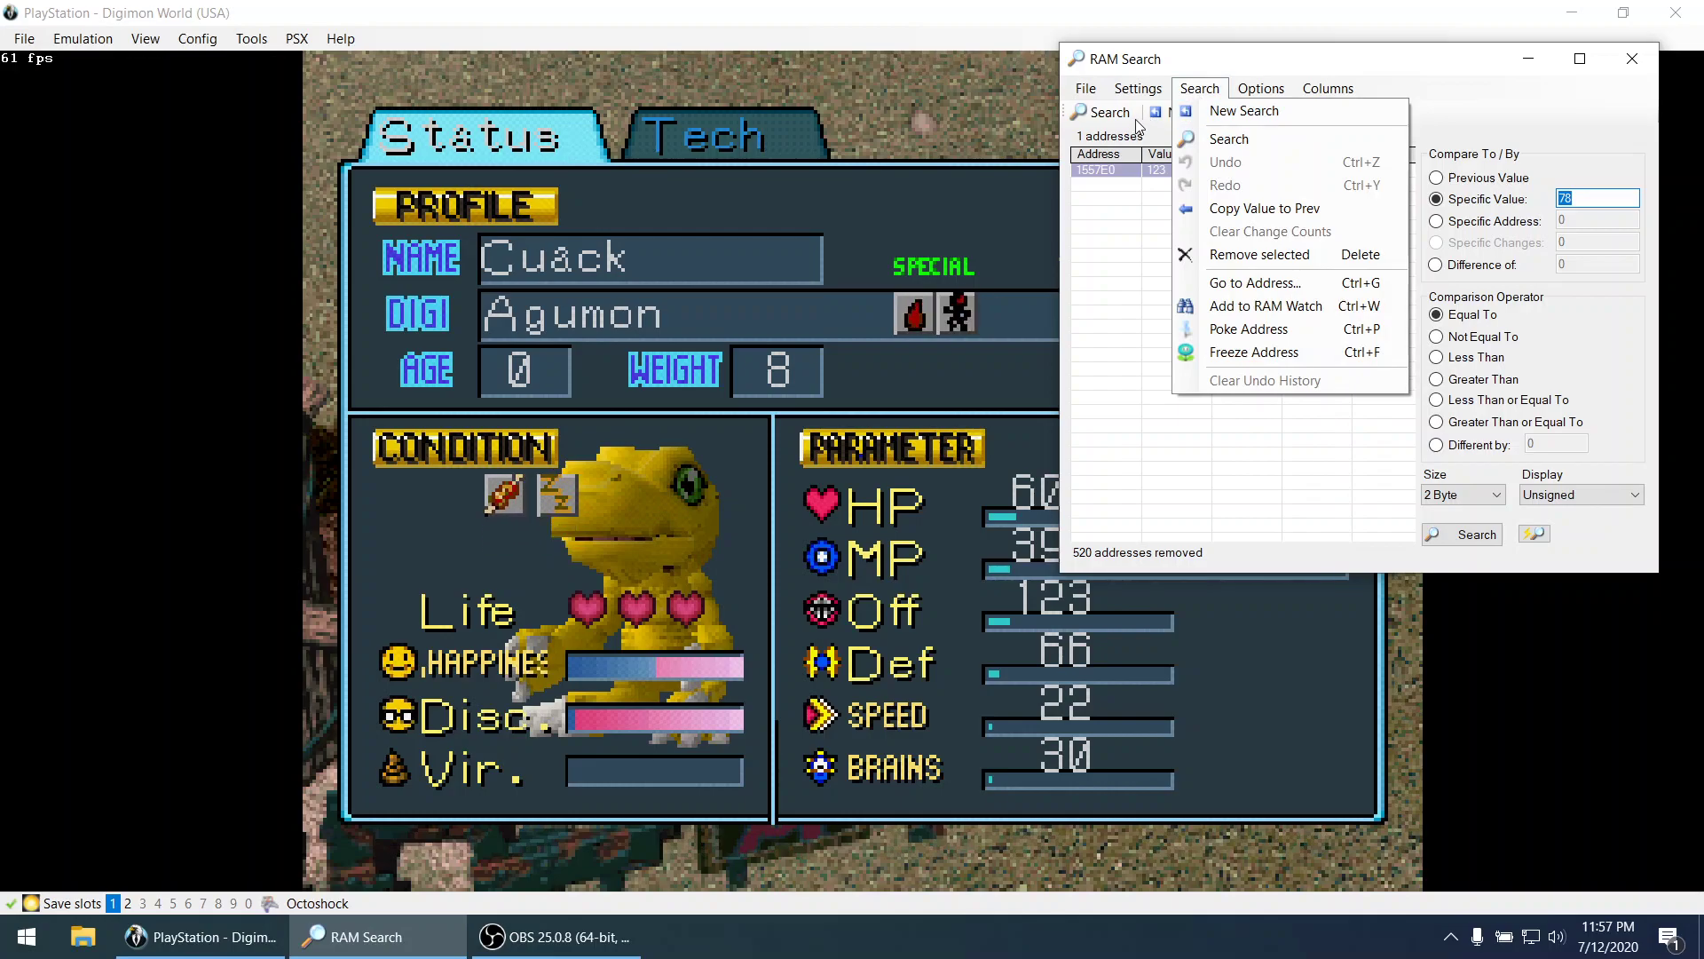
Reset the search to all 1,048,576 addresses and go to address 1557e0.
left_click(1110, 177)
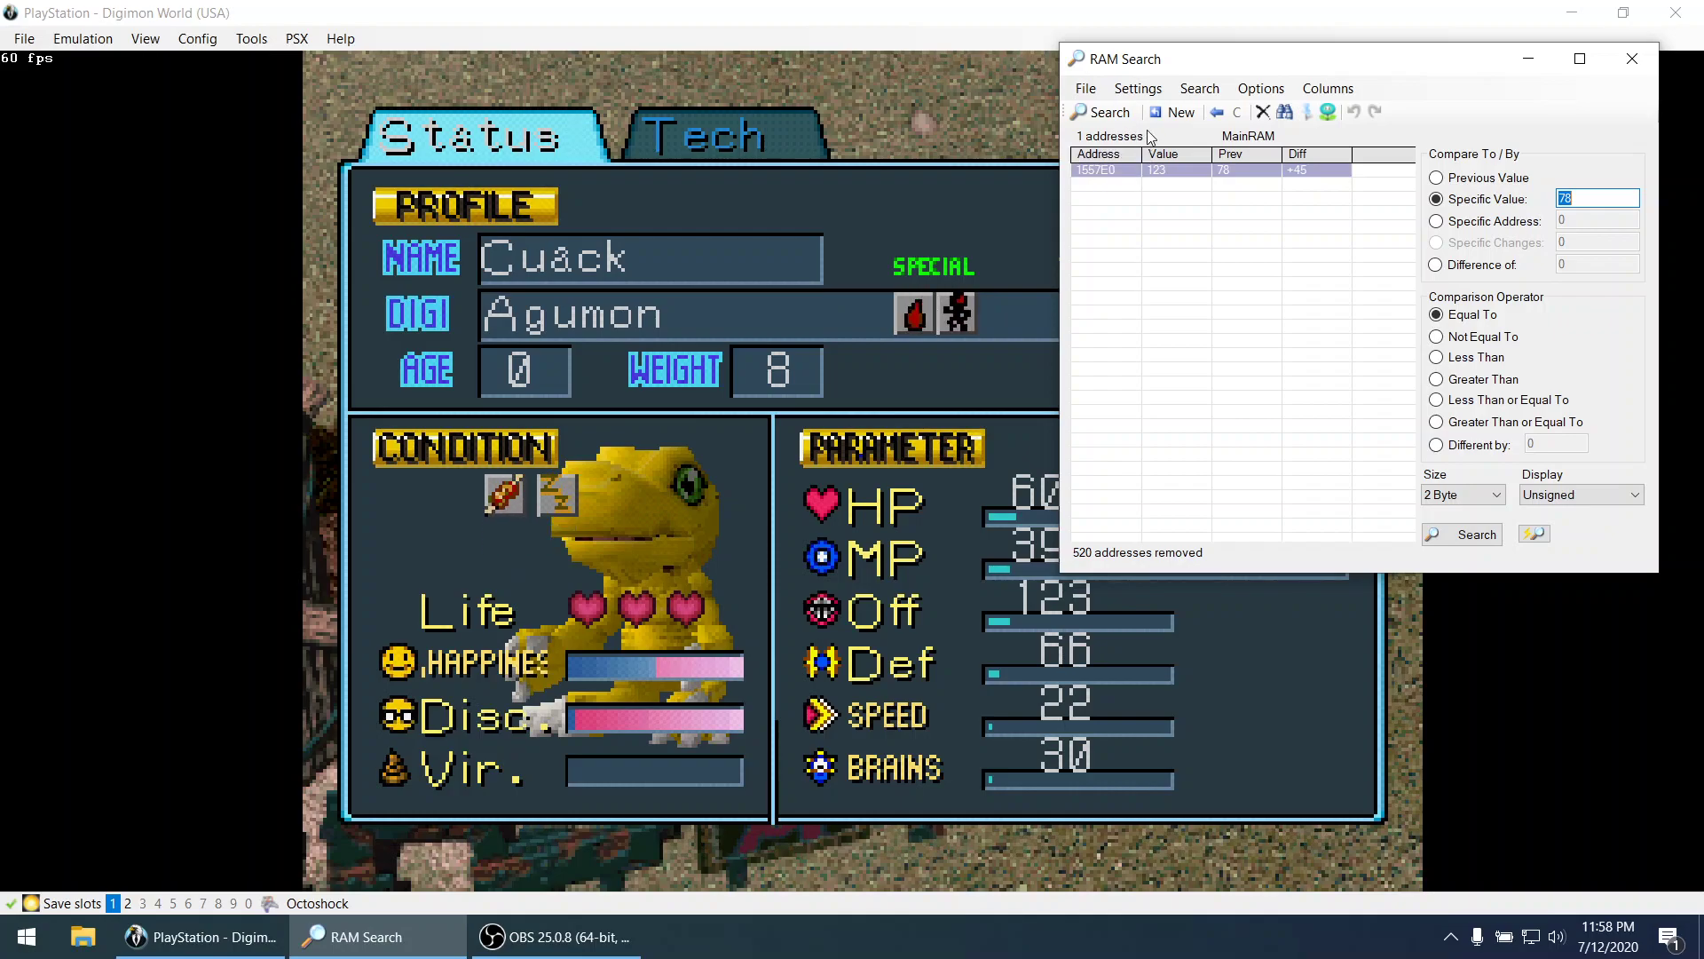
left_click(1175, 112)
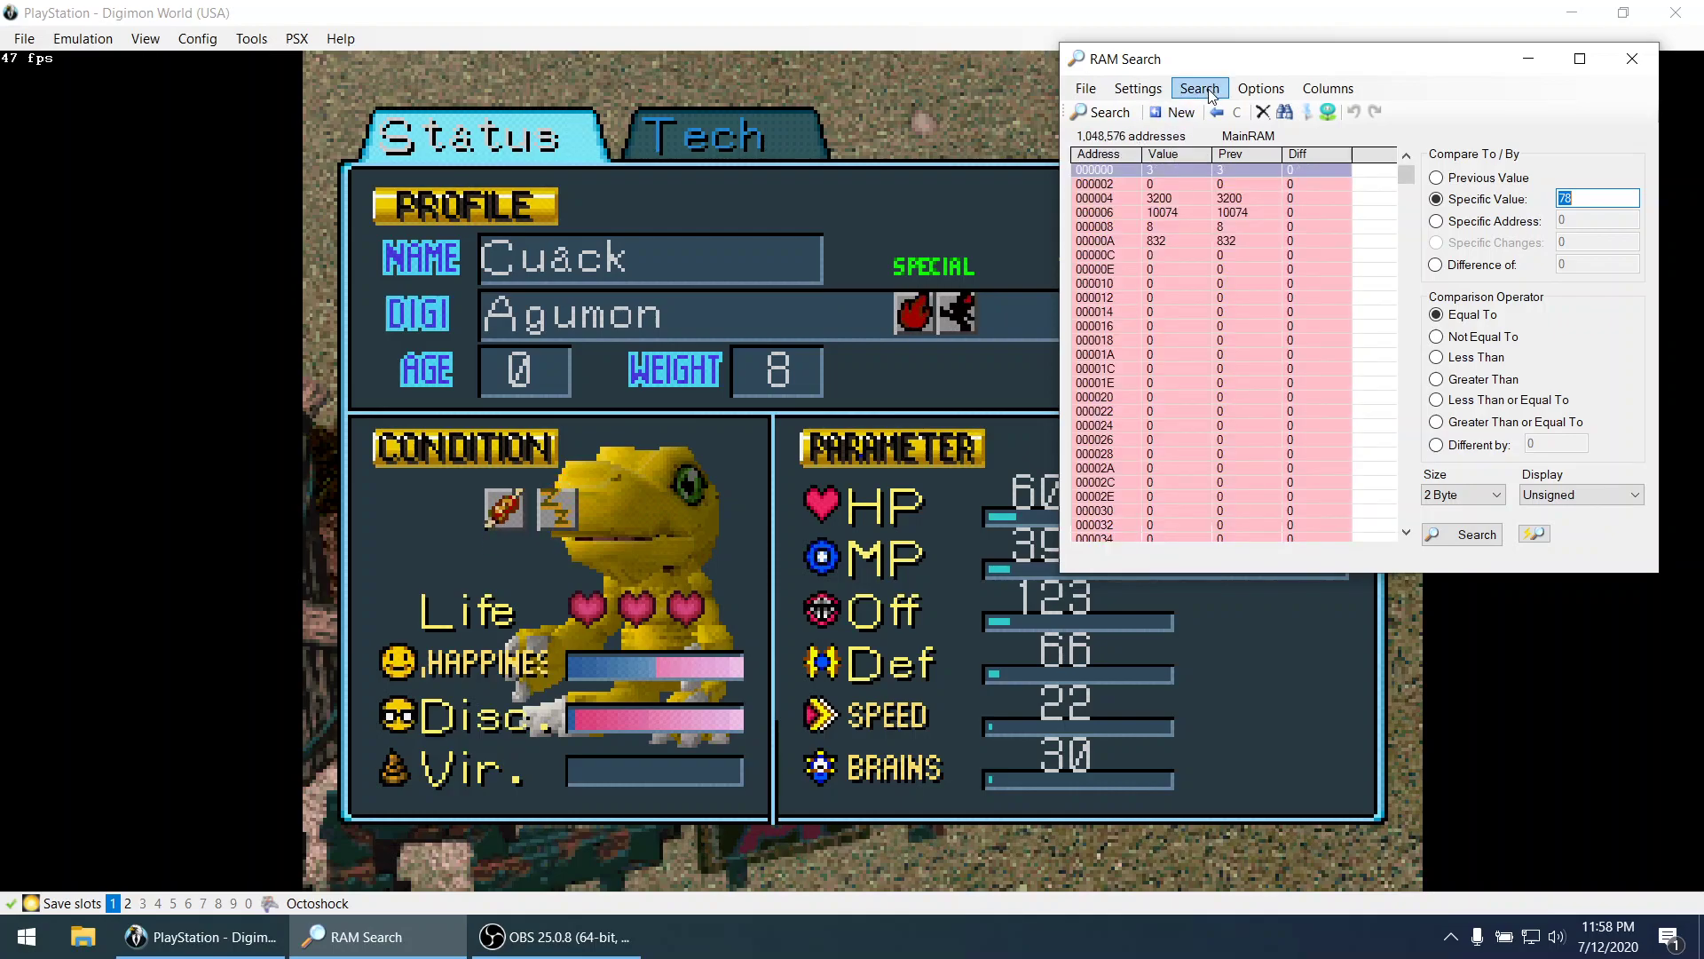
left_click(1210, 94)
left_click(1193, 291)
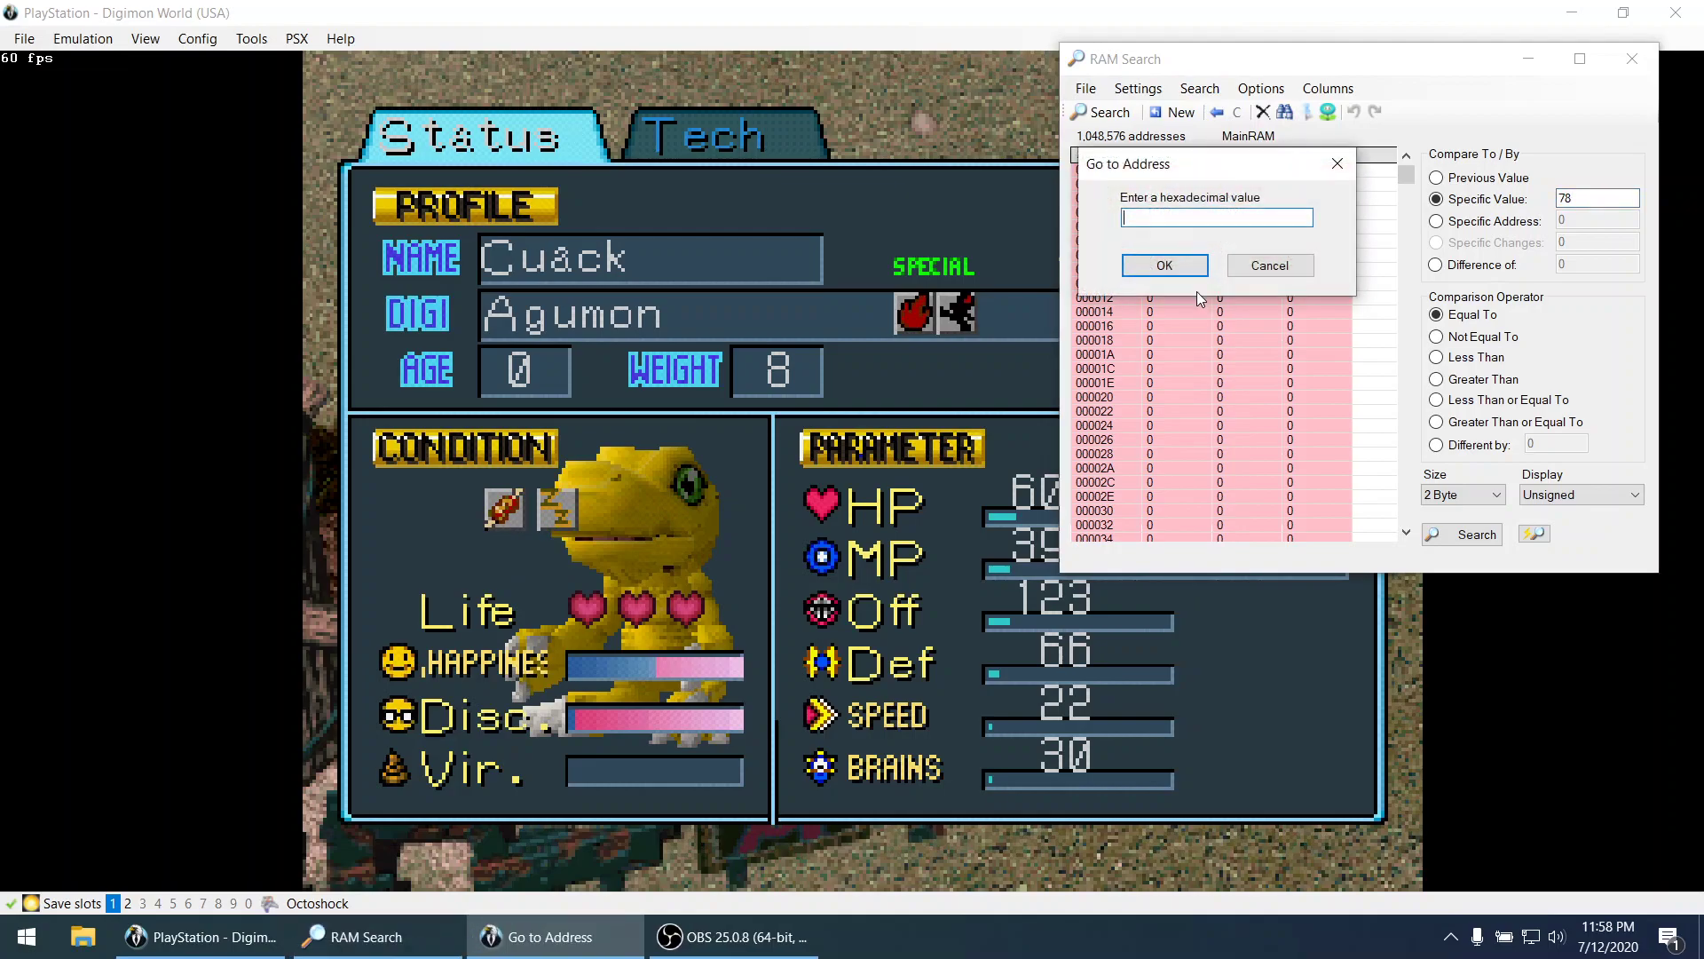
type("1557e0")
left_click(1177, 269)
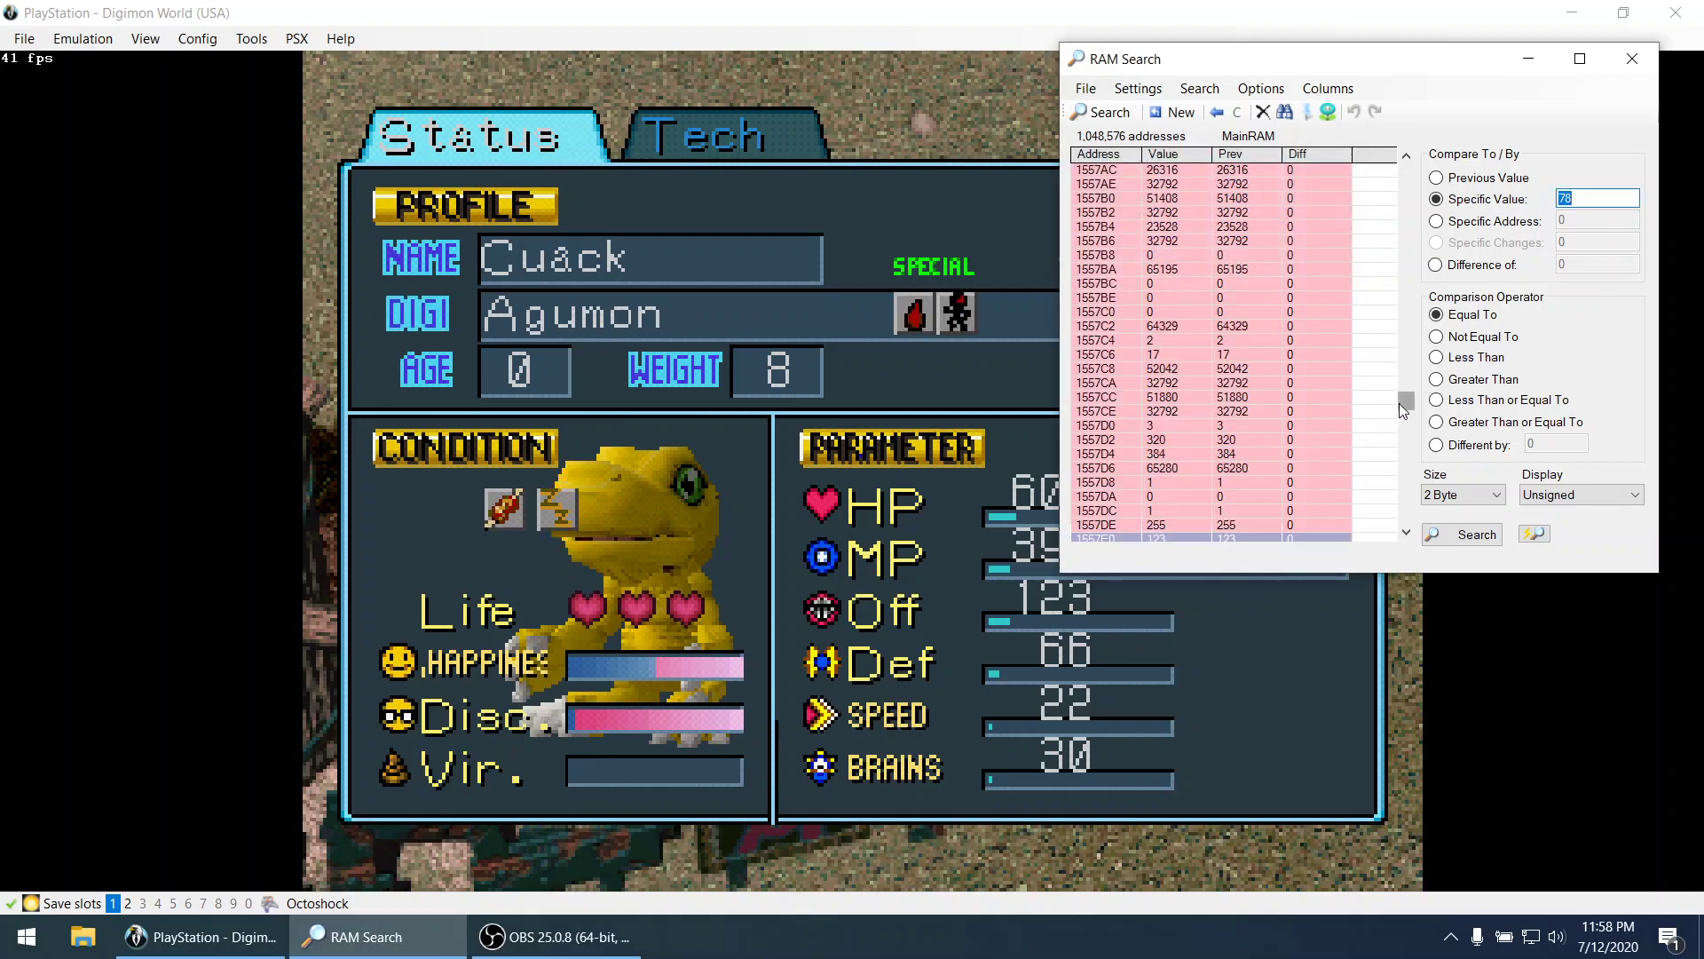
left_click_drag(1399, 403, 1397, 412)
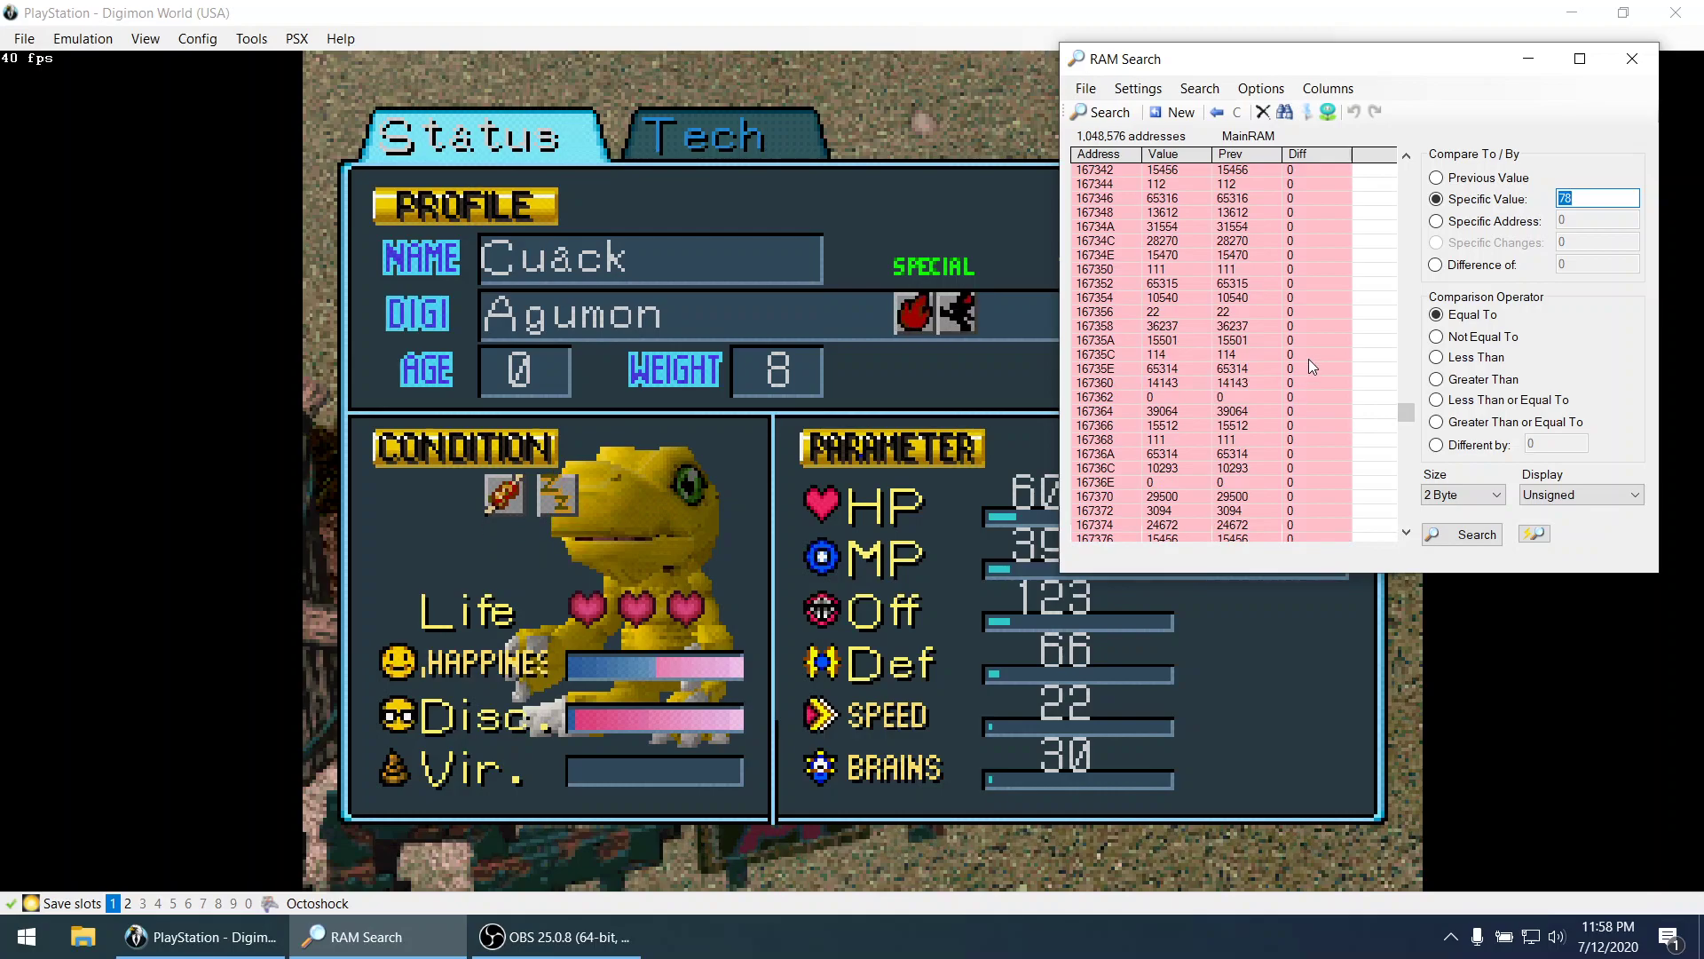
left_click(1199, 88)
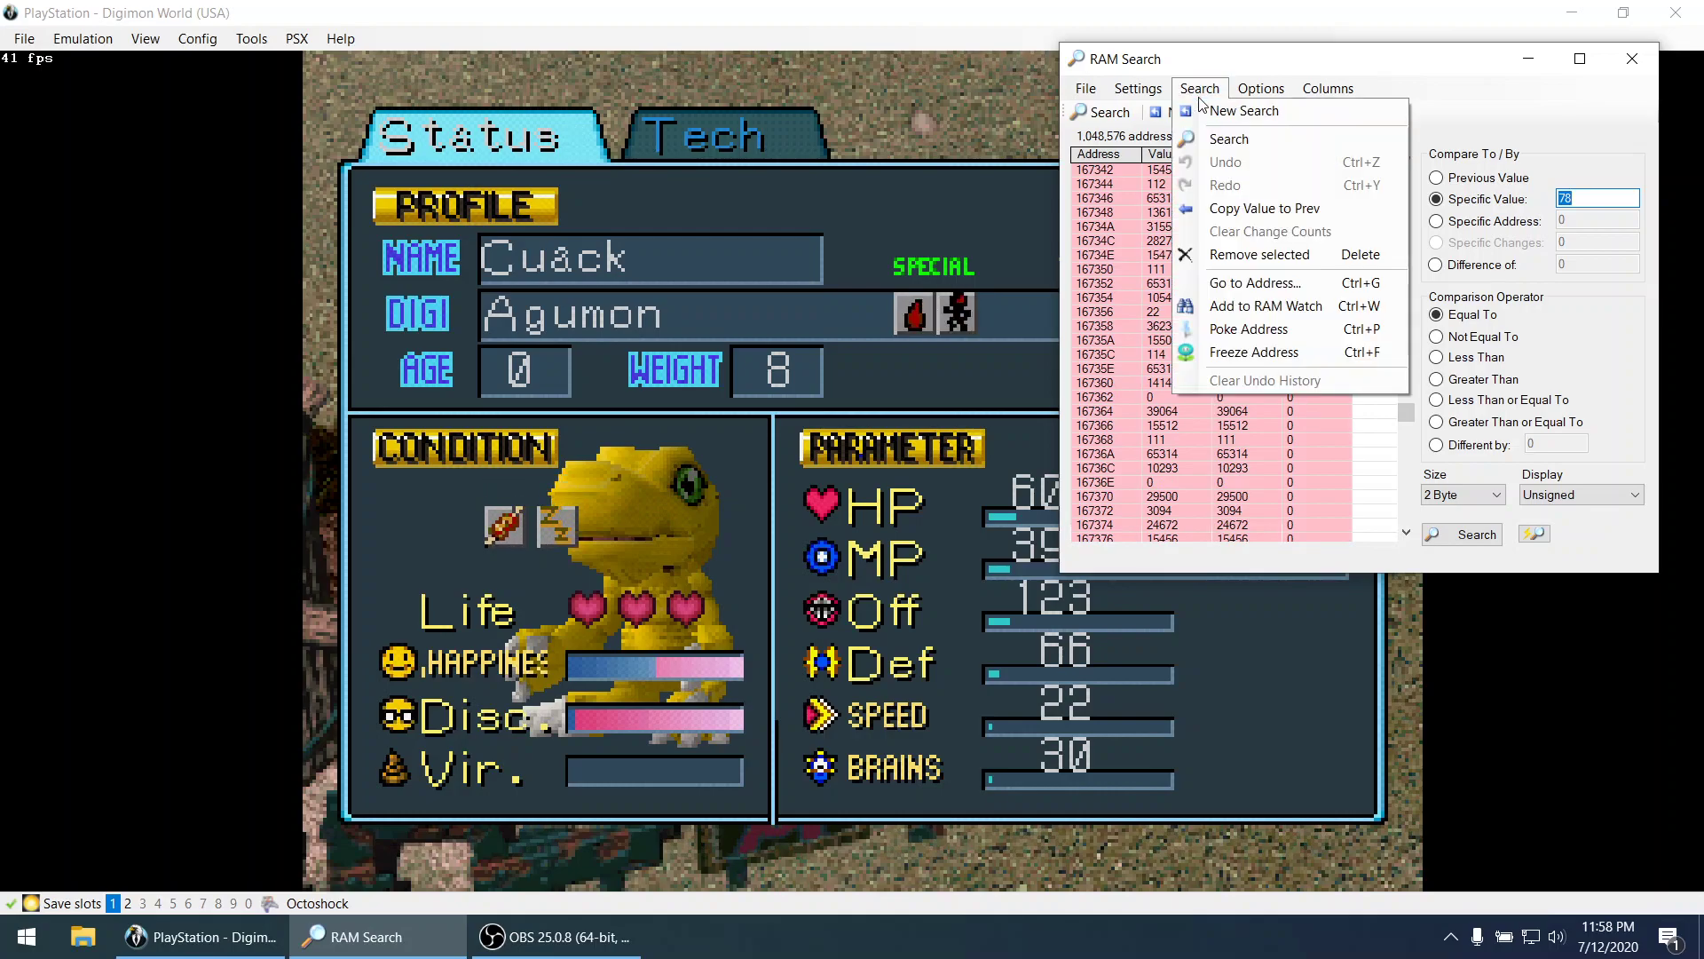
left_click(1247, 282)
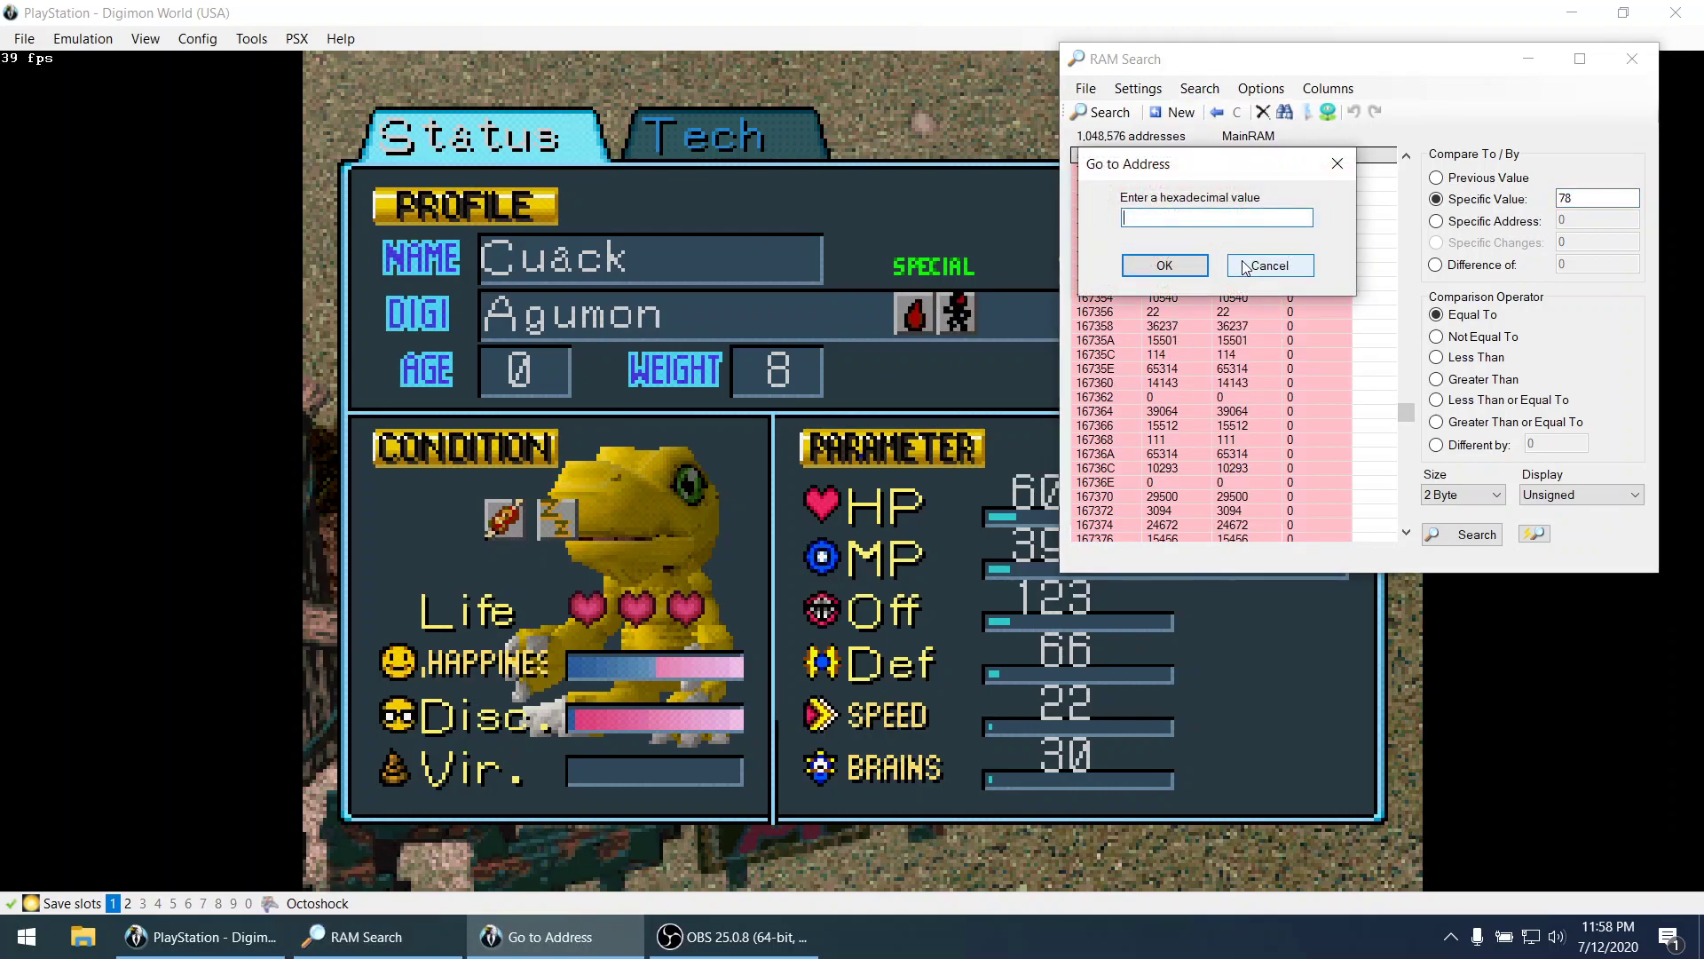
type("1557e0")
Jump to 1557E0 and inspect 1557E2–1557E6 holding Defense 66, Speed 22, Brains 30.
left_click(1184, 261)
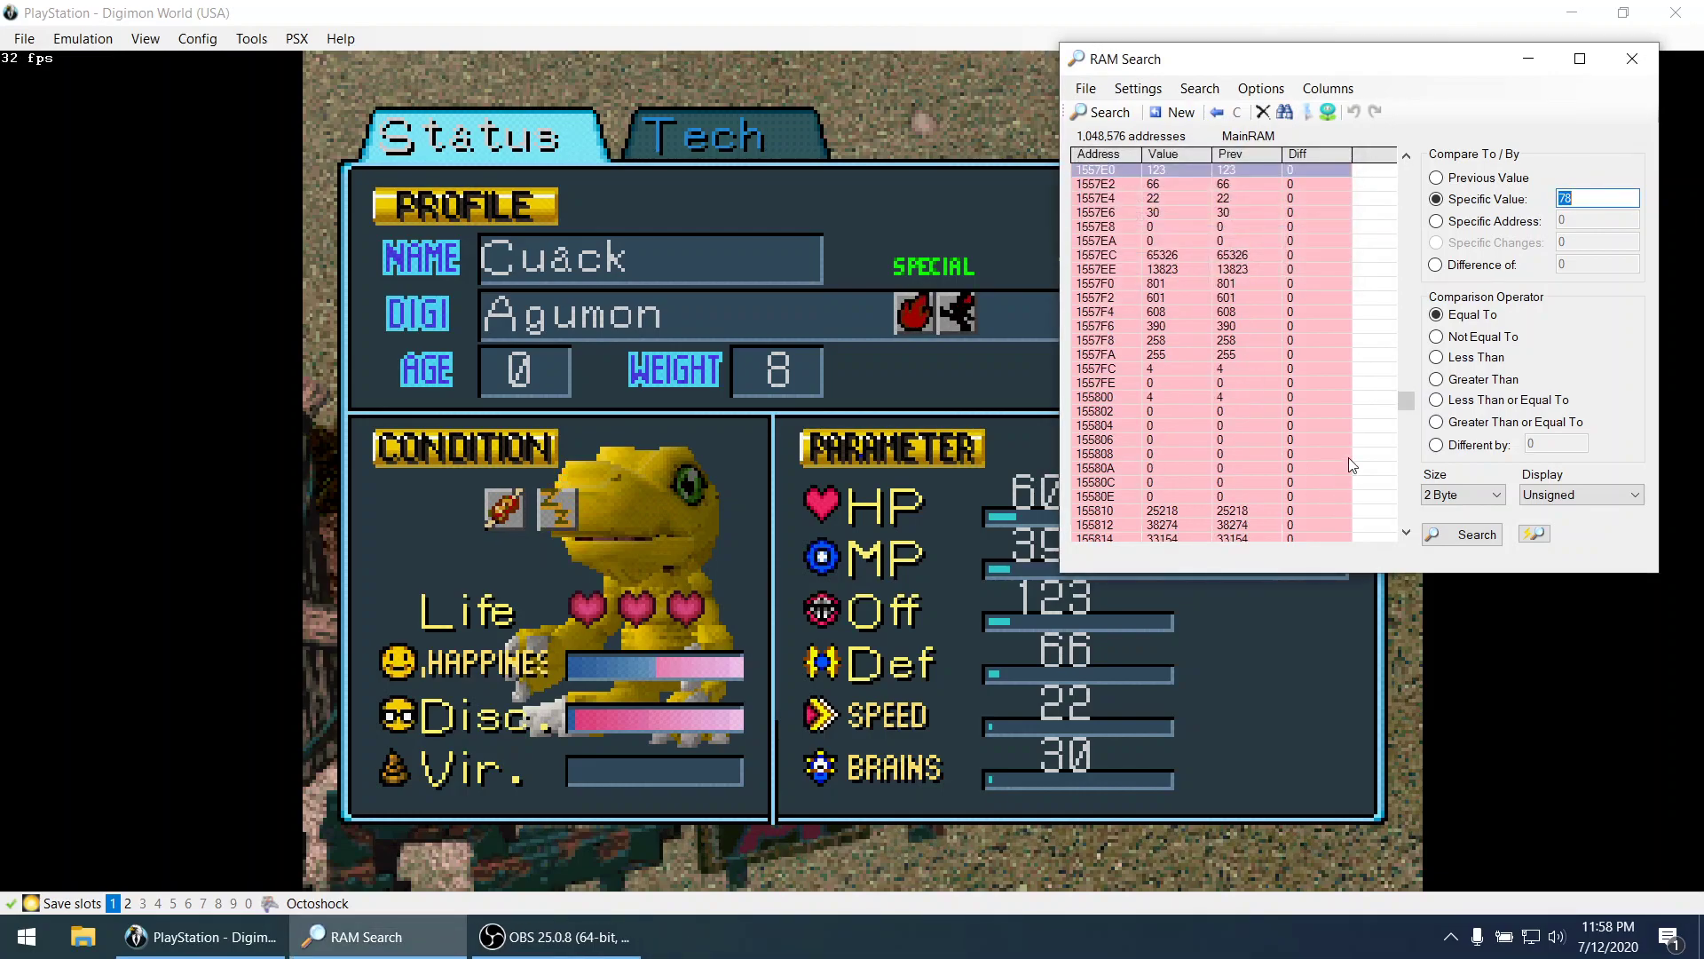
left_click(1406, 156)
left_click(1406, 157)
left_click(1405, 156)
left_click(1406, 156)
left_click(1406, 156)
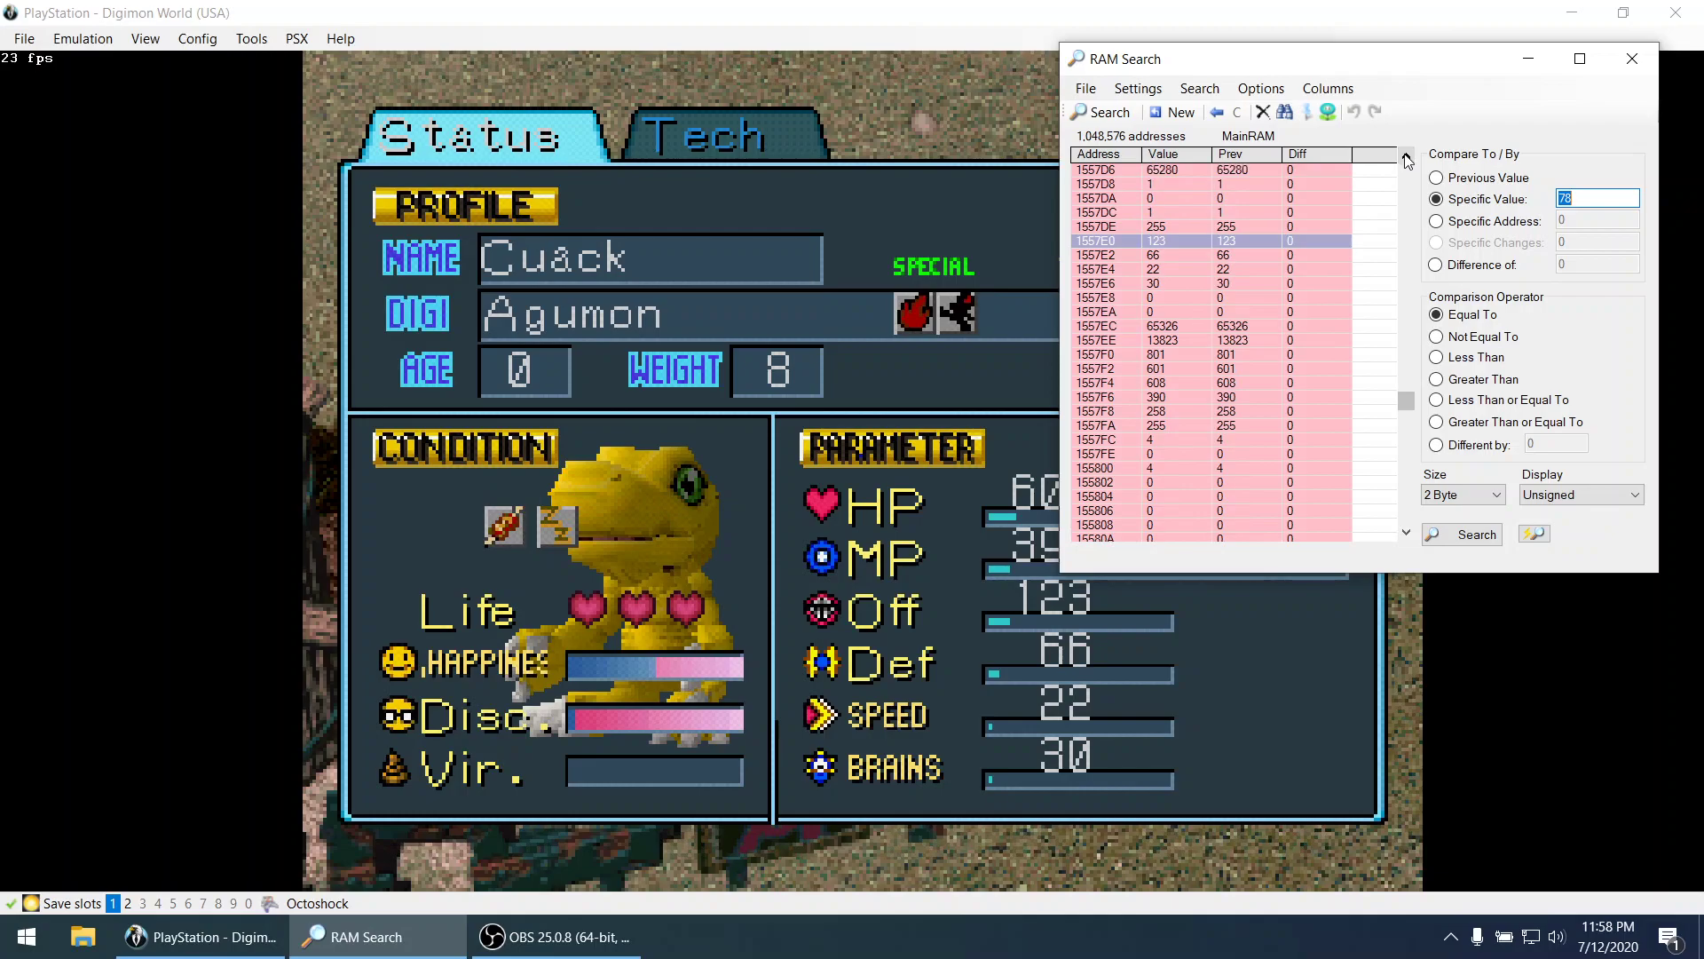
left_click(1406, 156)
left_click(1406, 156)
left_click(1406, 156)
left_click(1406, 156)
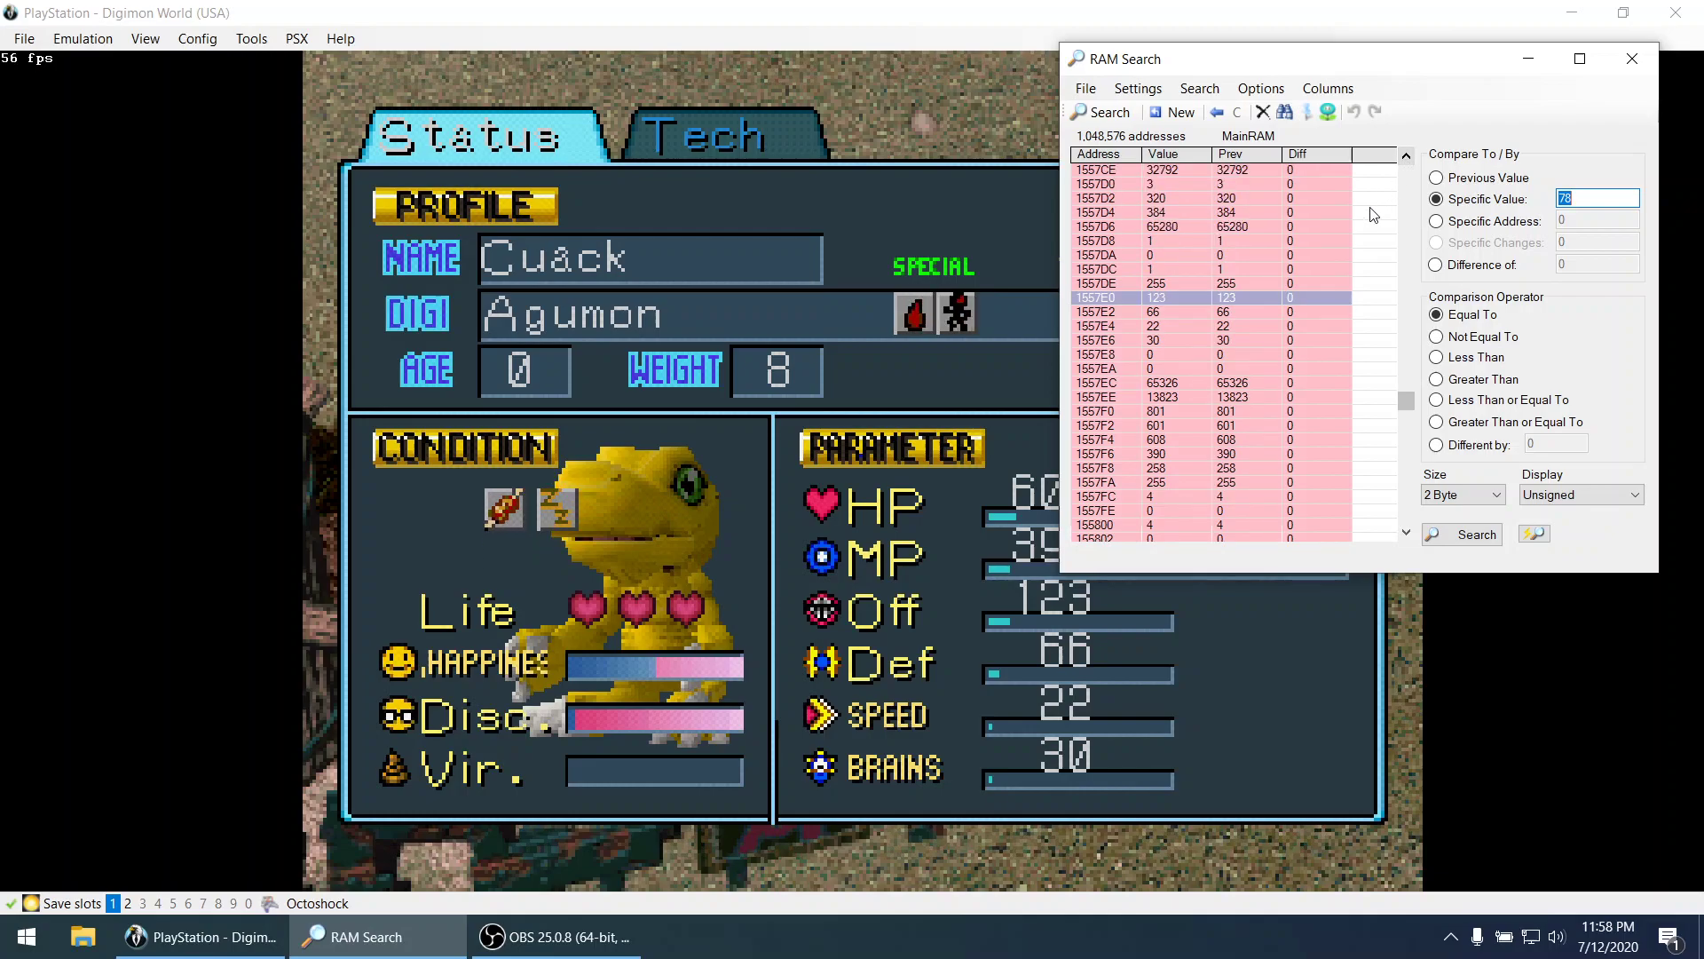
left_click(1160, 316)
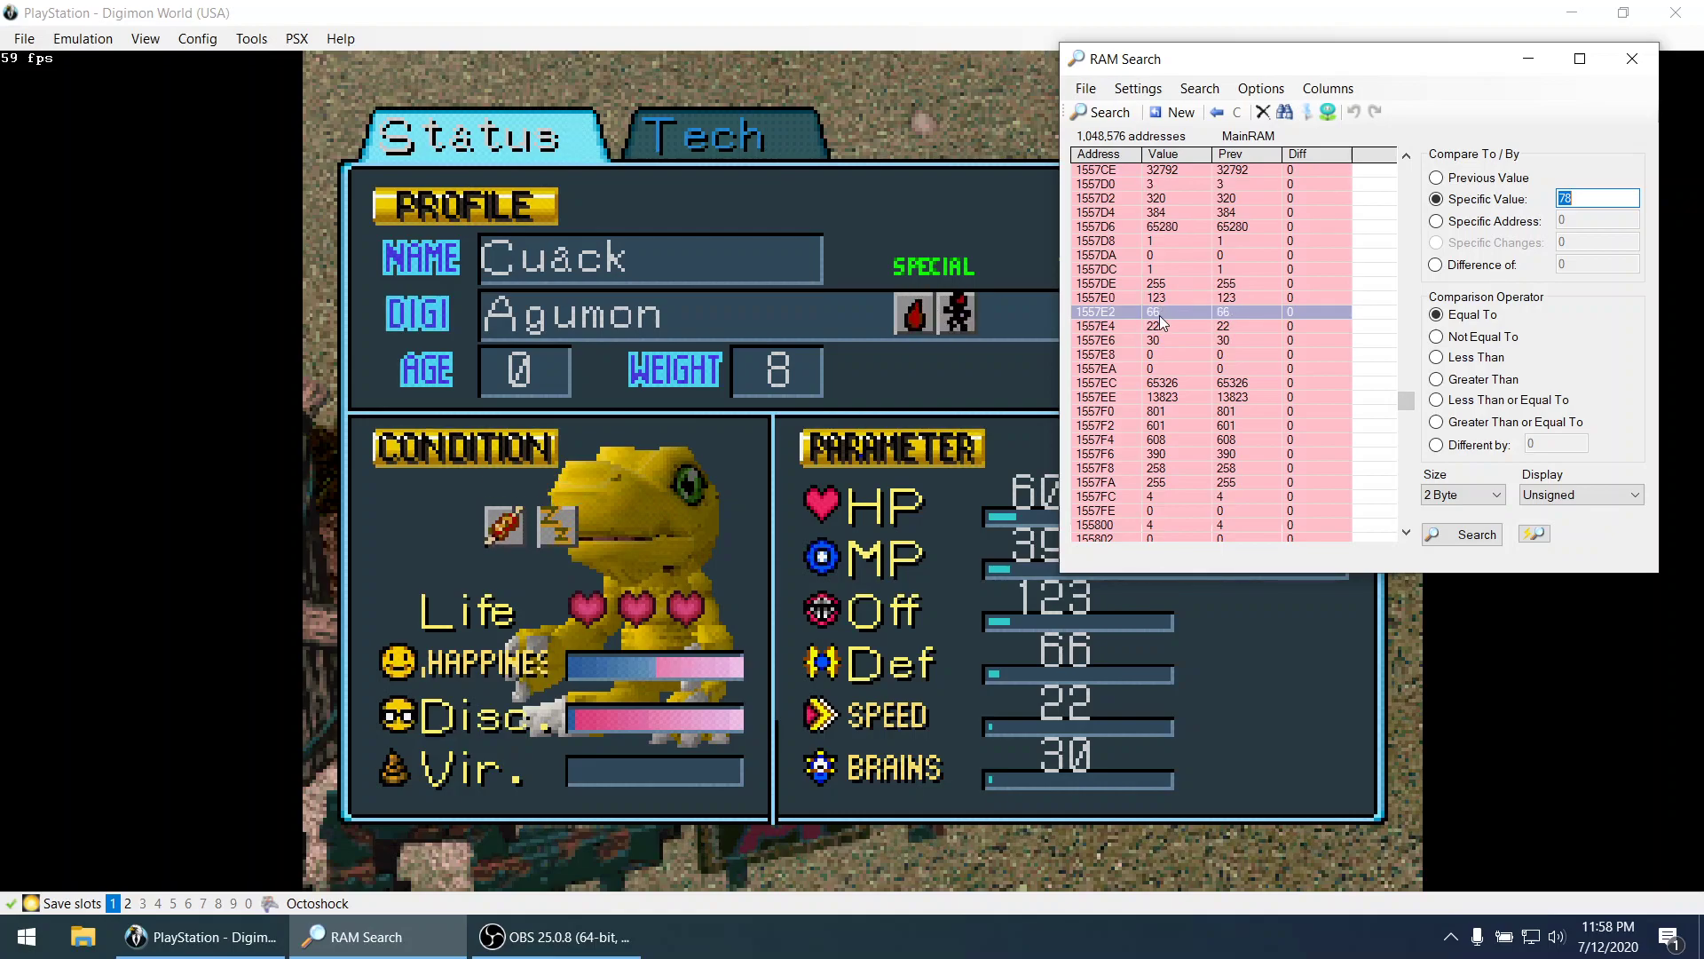
left_click(1163, 323)
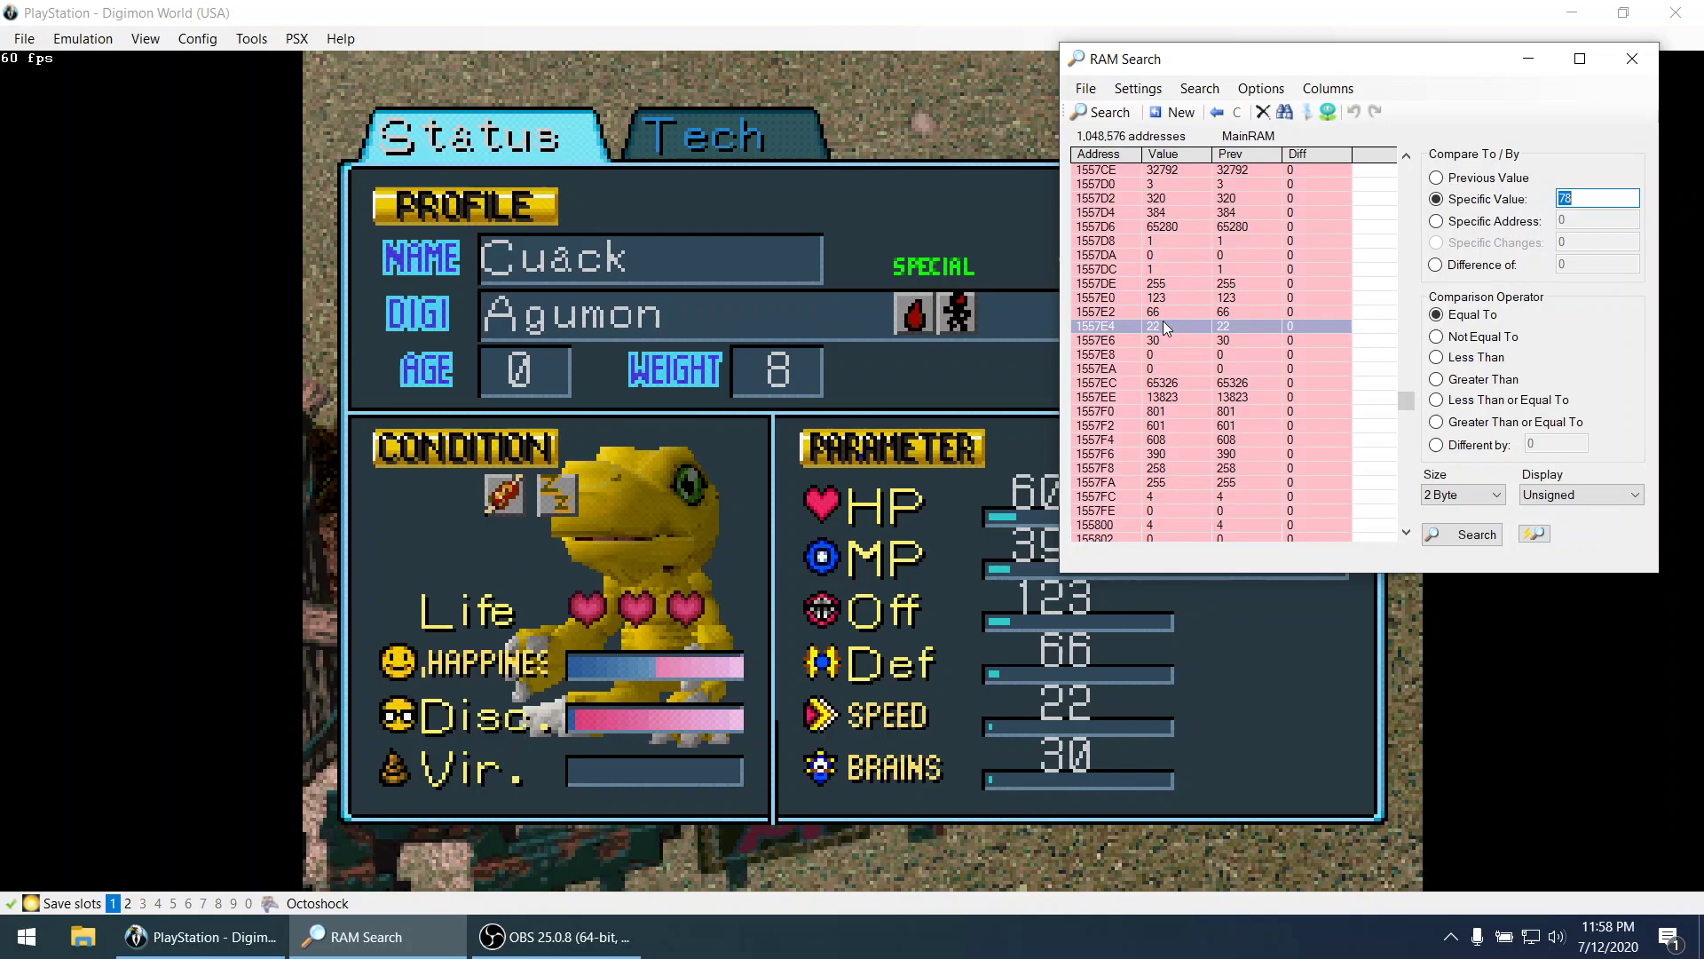
left_click(1162, 339)
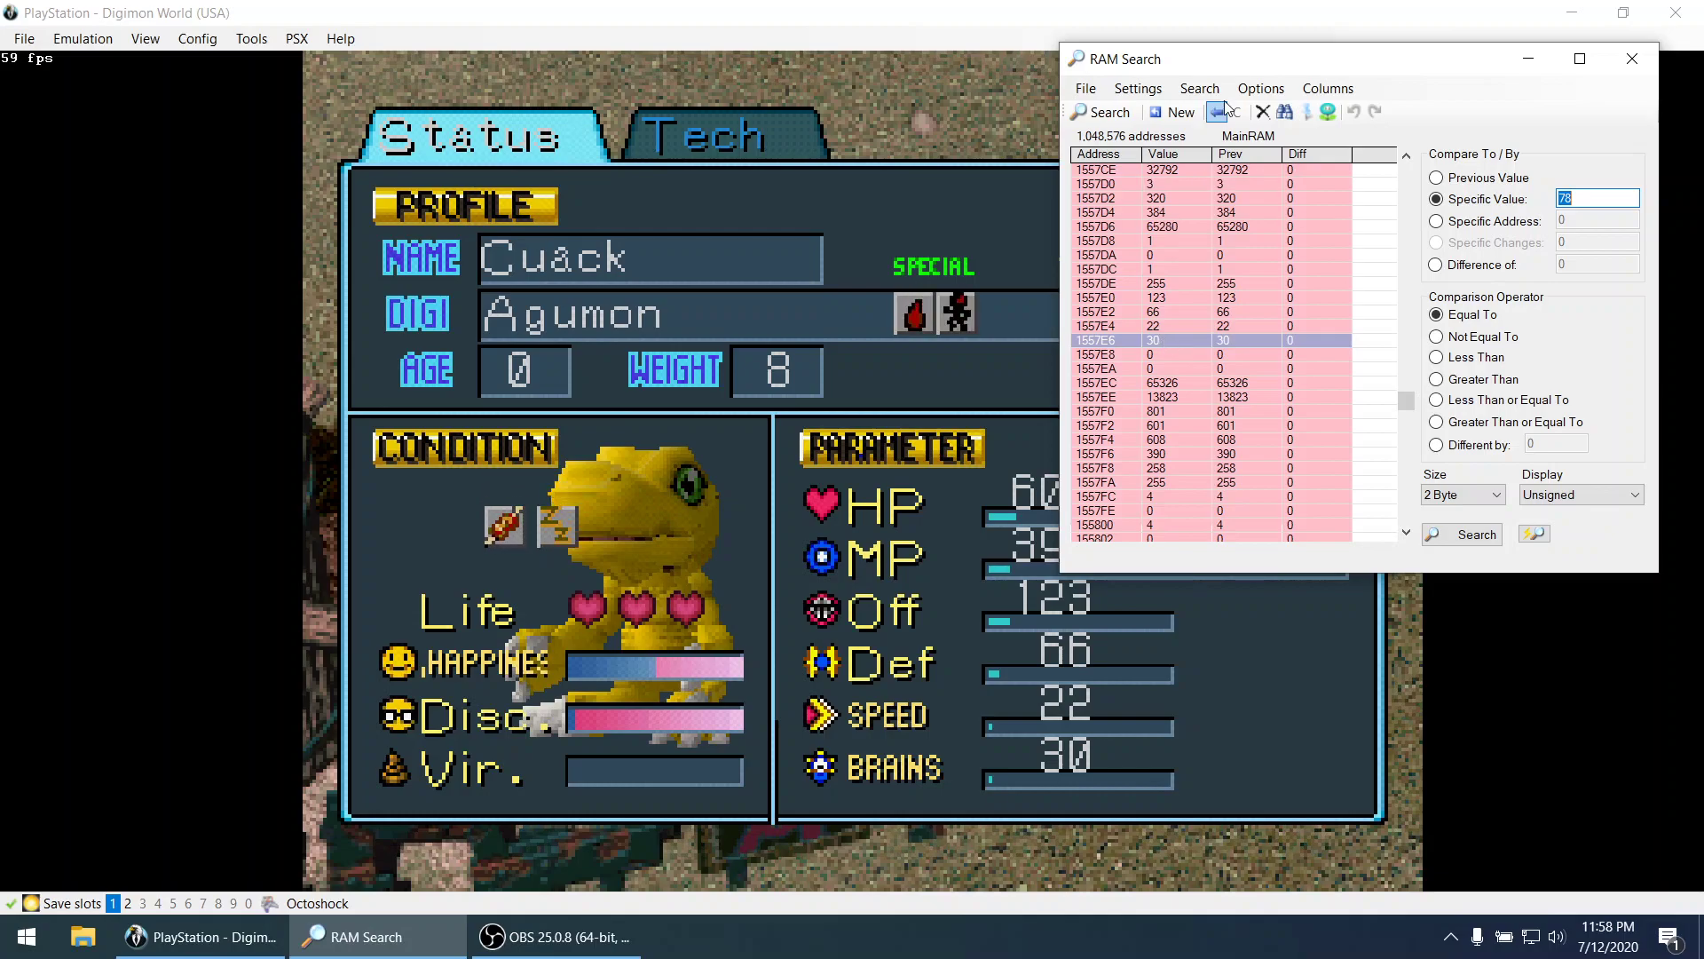
Shift RAM Search right and inspect 1557F0–1557F4 holding 801, 601 and 608.
left_click_drag(1243, 69, 1327, 75)
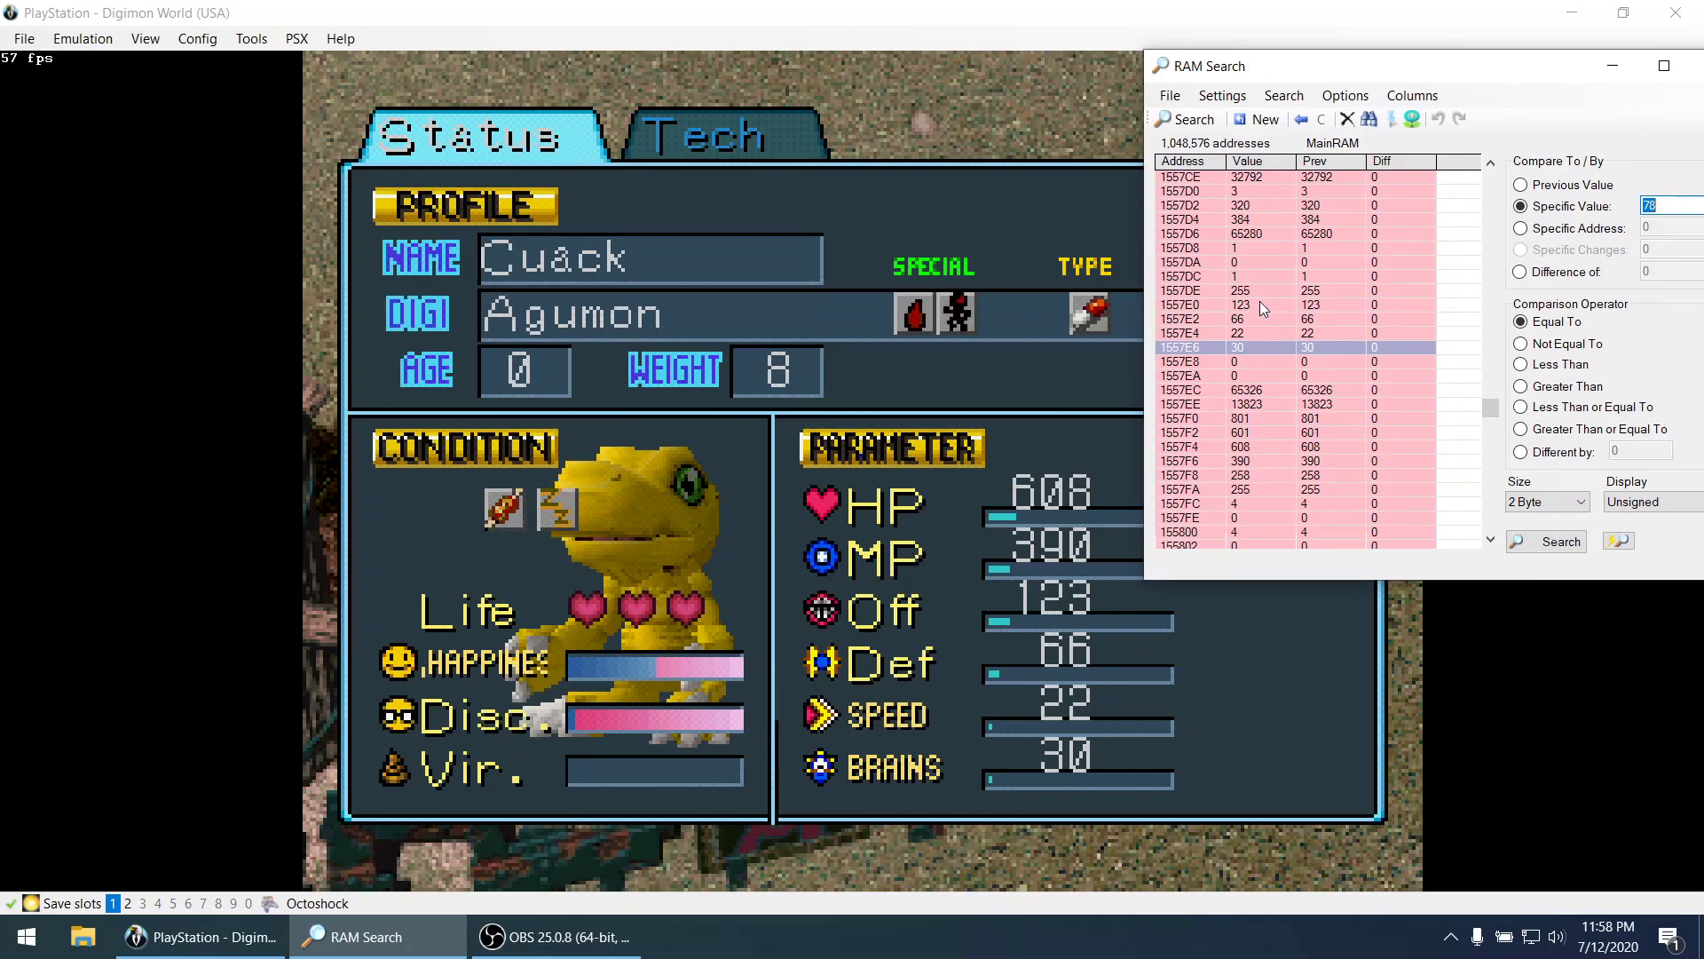
left_click(1243, 249)
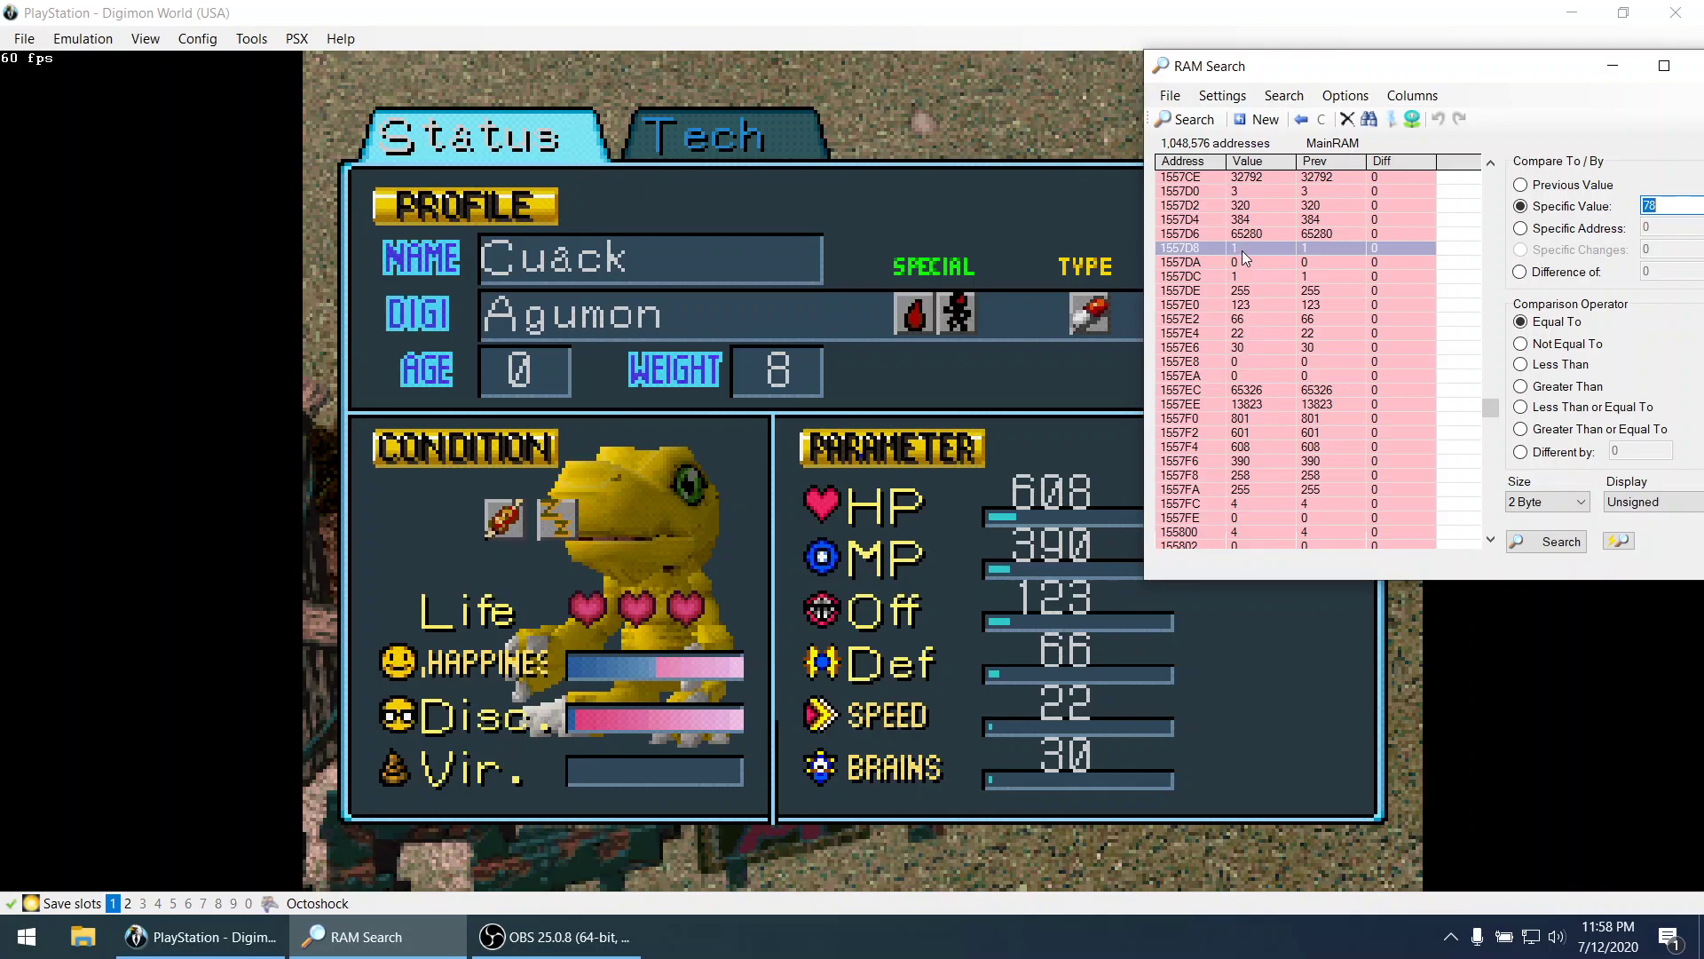
left_click(1239, 348)
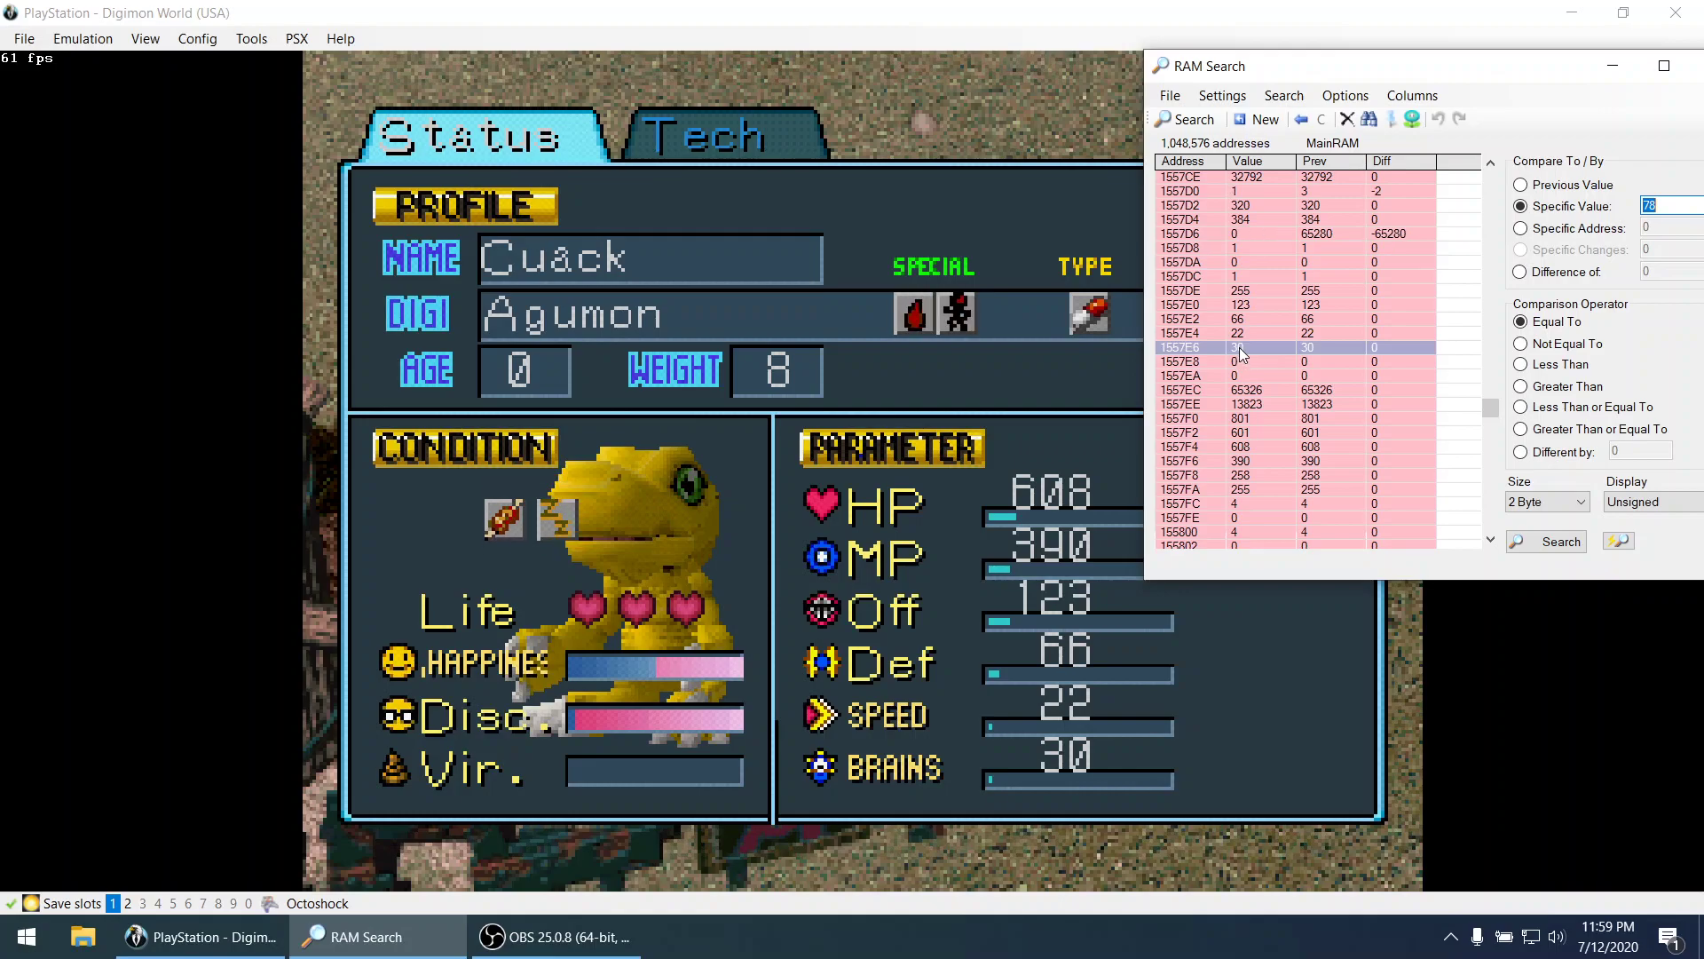
left_click(1255, 419)
left_click(1253, 434)
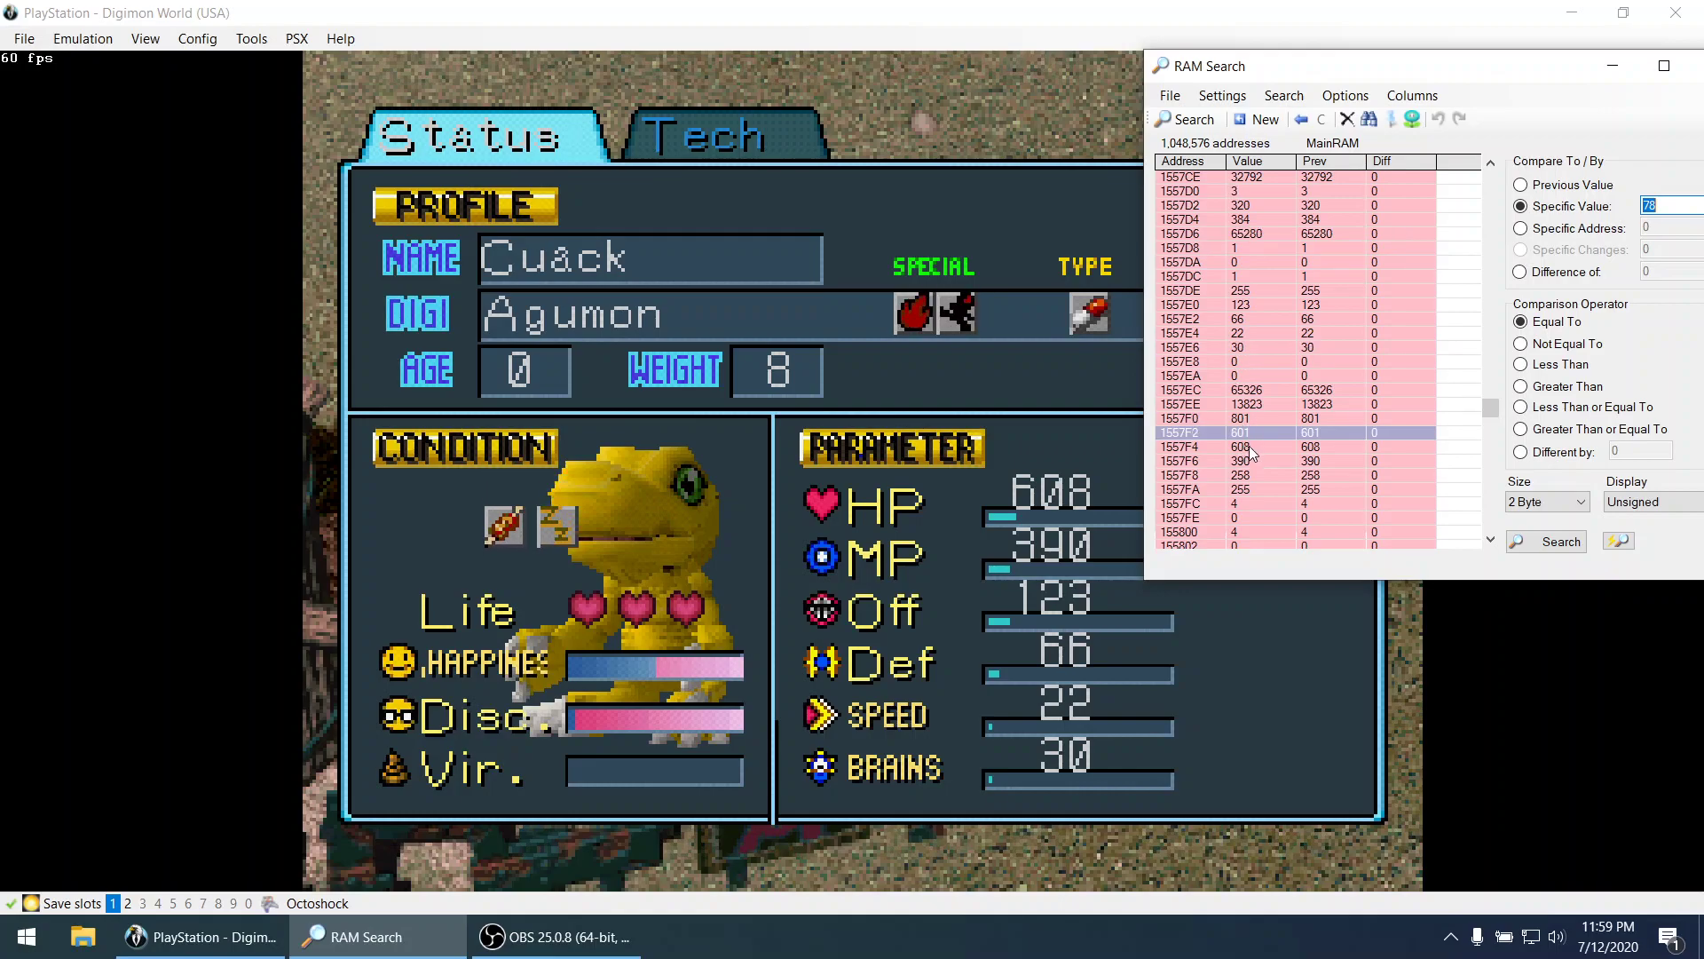
left_click(1248, 446)
Move RAM Search further right and inspect 1557F6 (MP 390) and 1557F2 (max MP 601).
left_click_drag(1327, 75, 1500, 104)
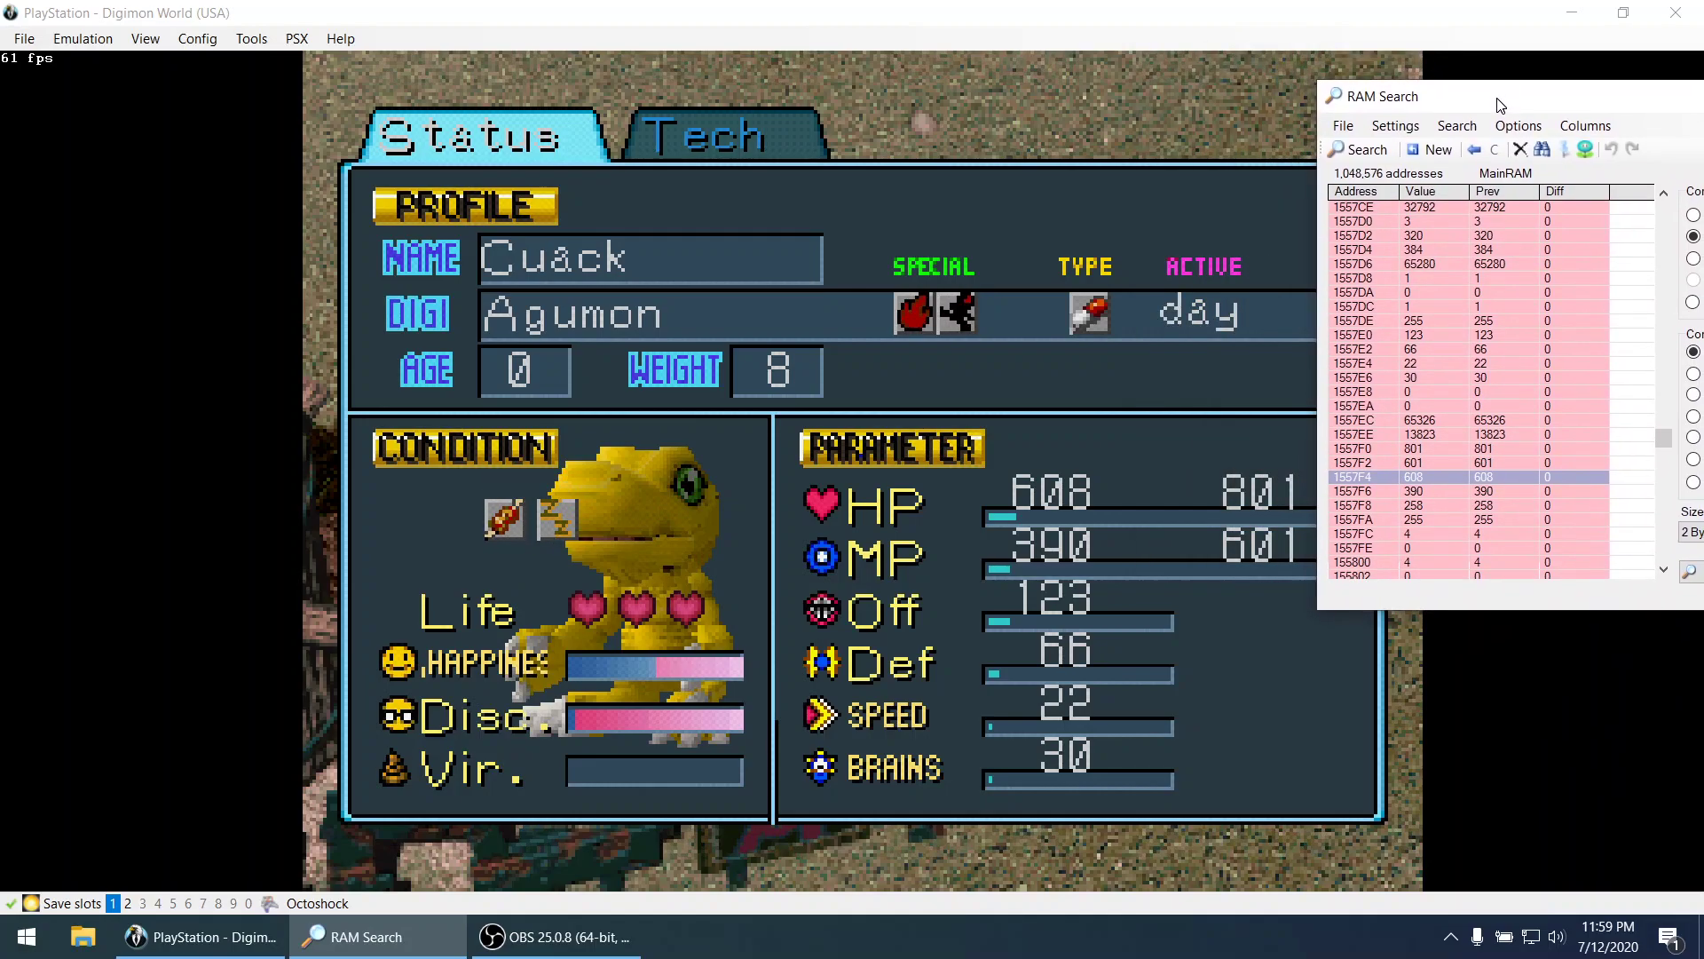
left_click(1424, 494)
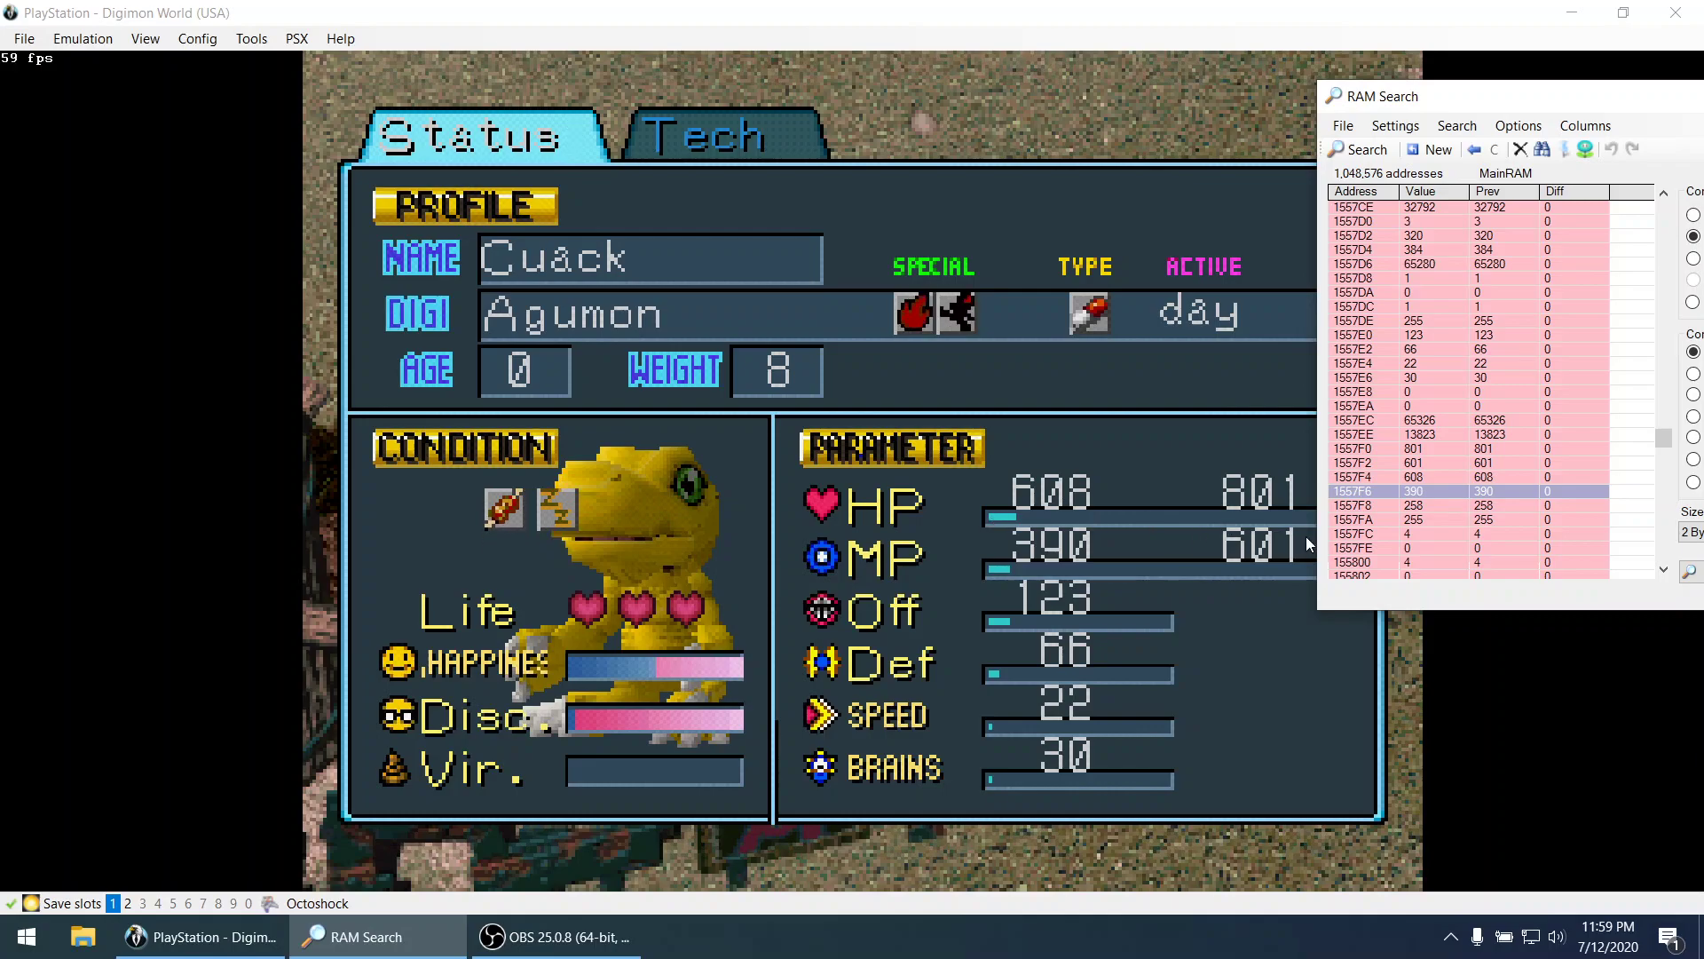
left_click(1421, 462)
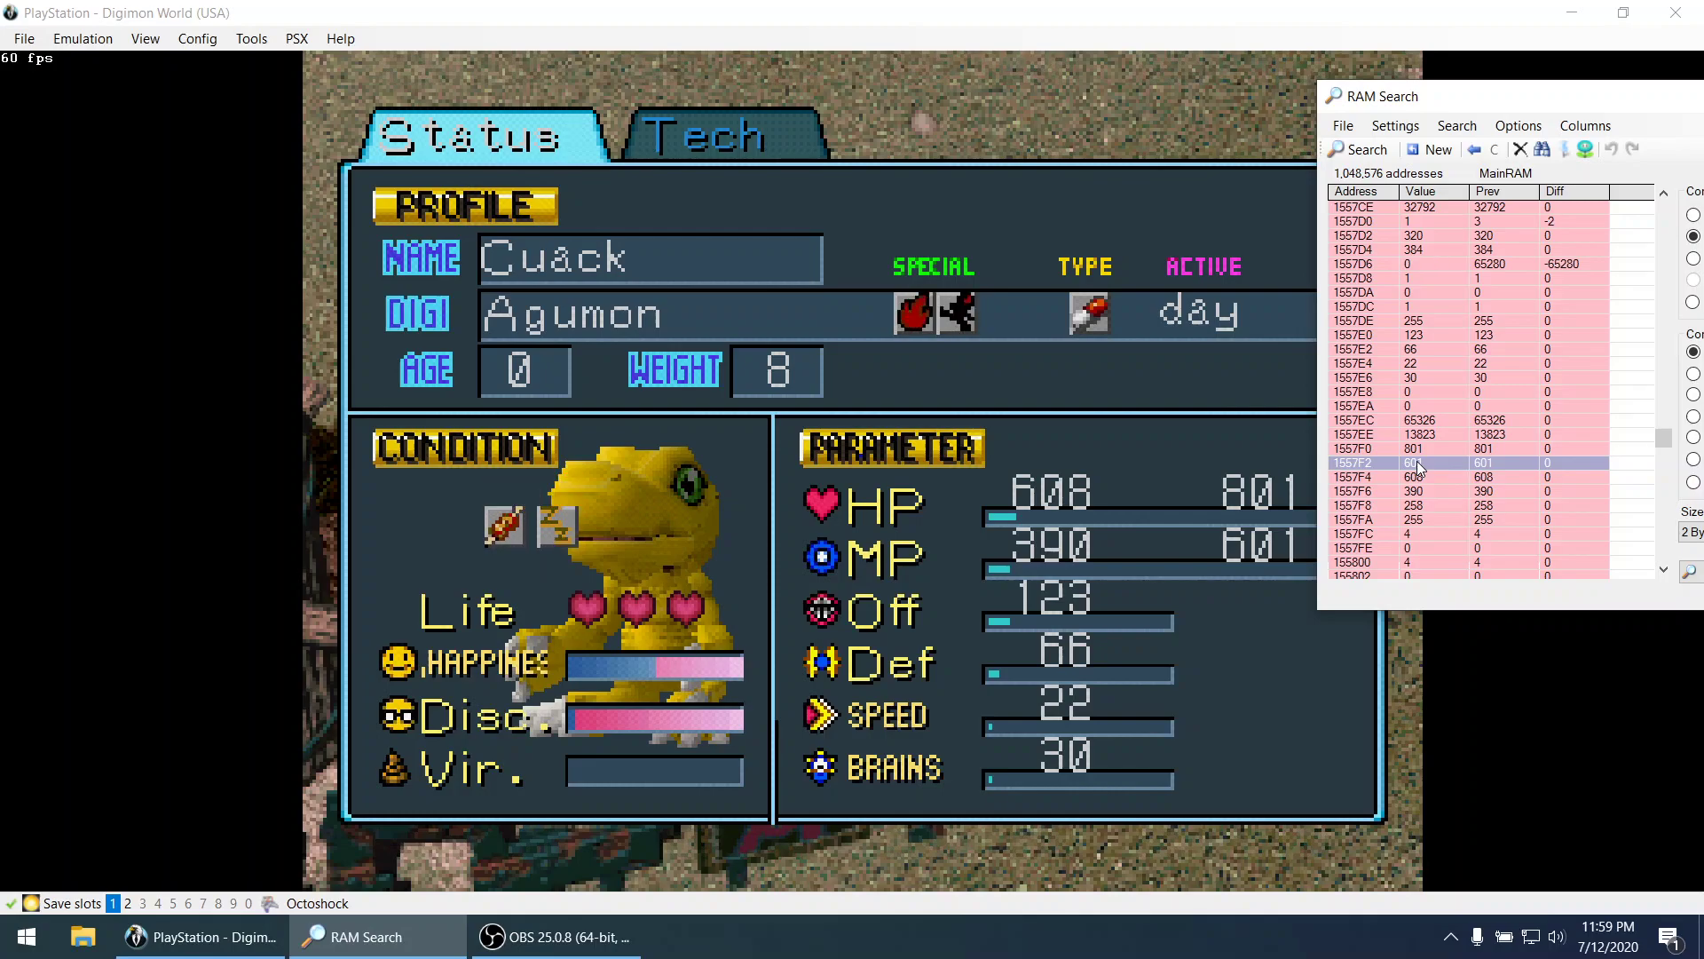
Poke 999 into address 1557F2, raising Agumon's maximum MP from 601 to 999.
right_click(1416, 460)
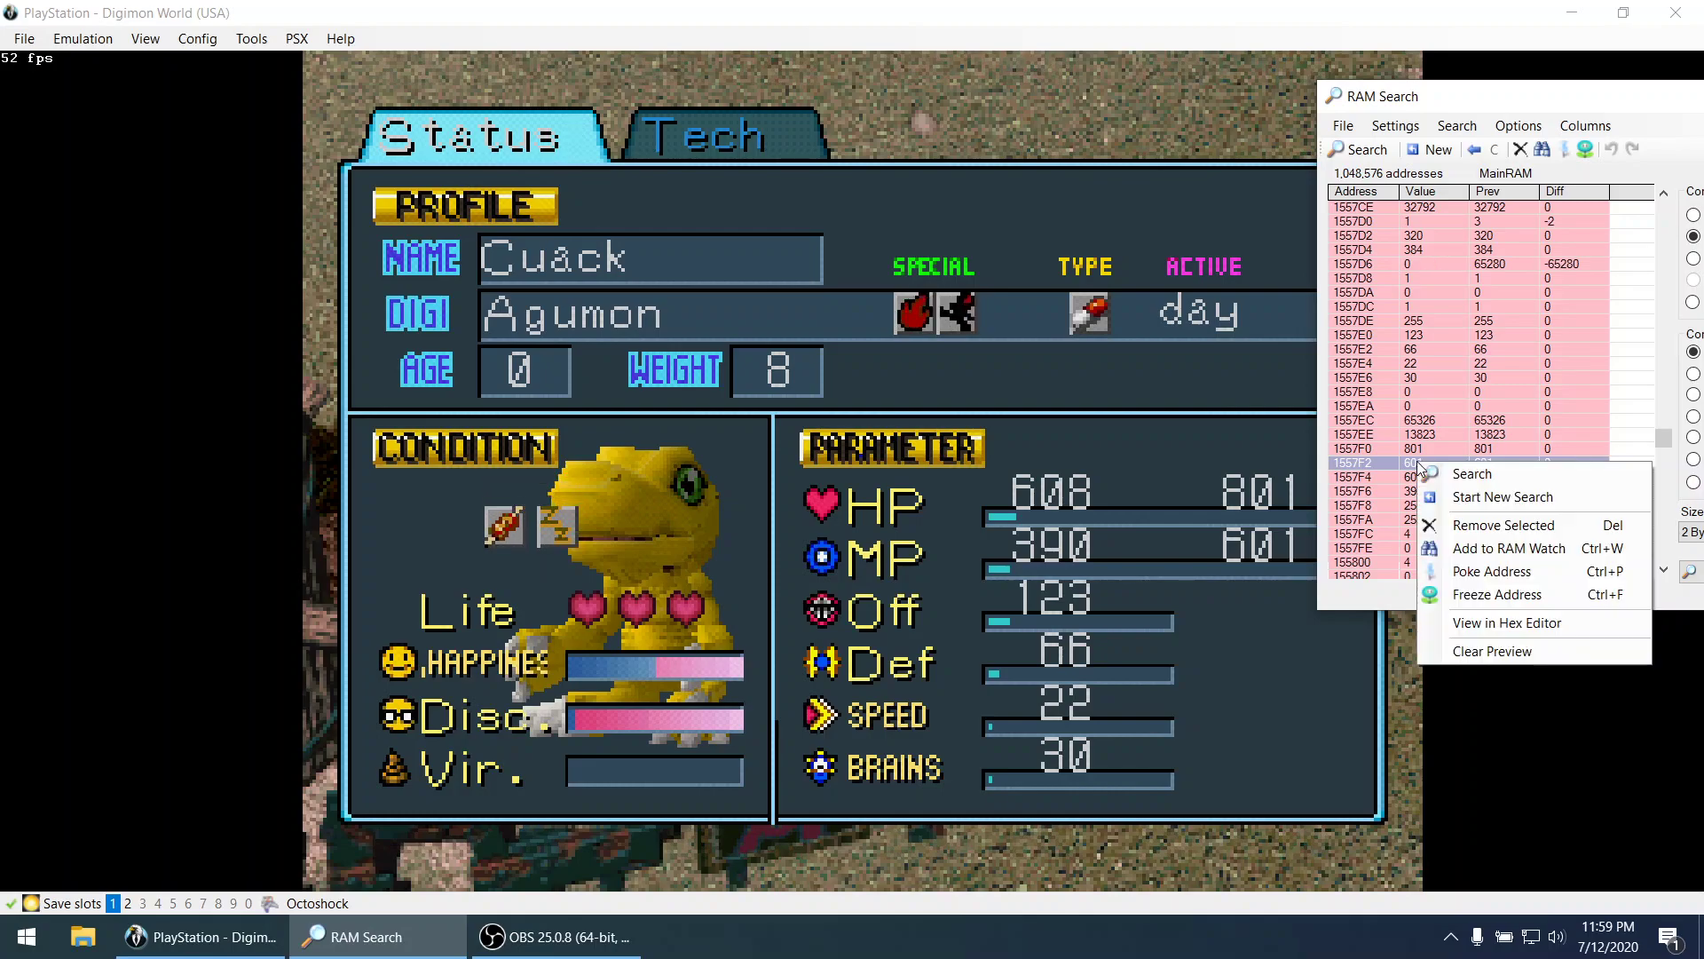
left_click(1465, 563)
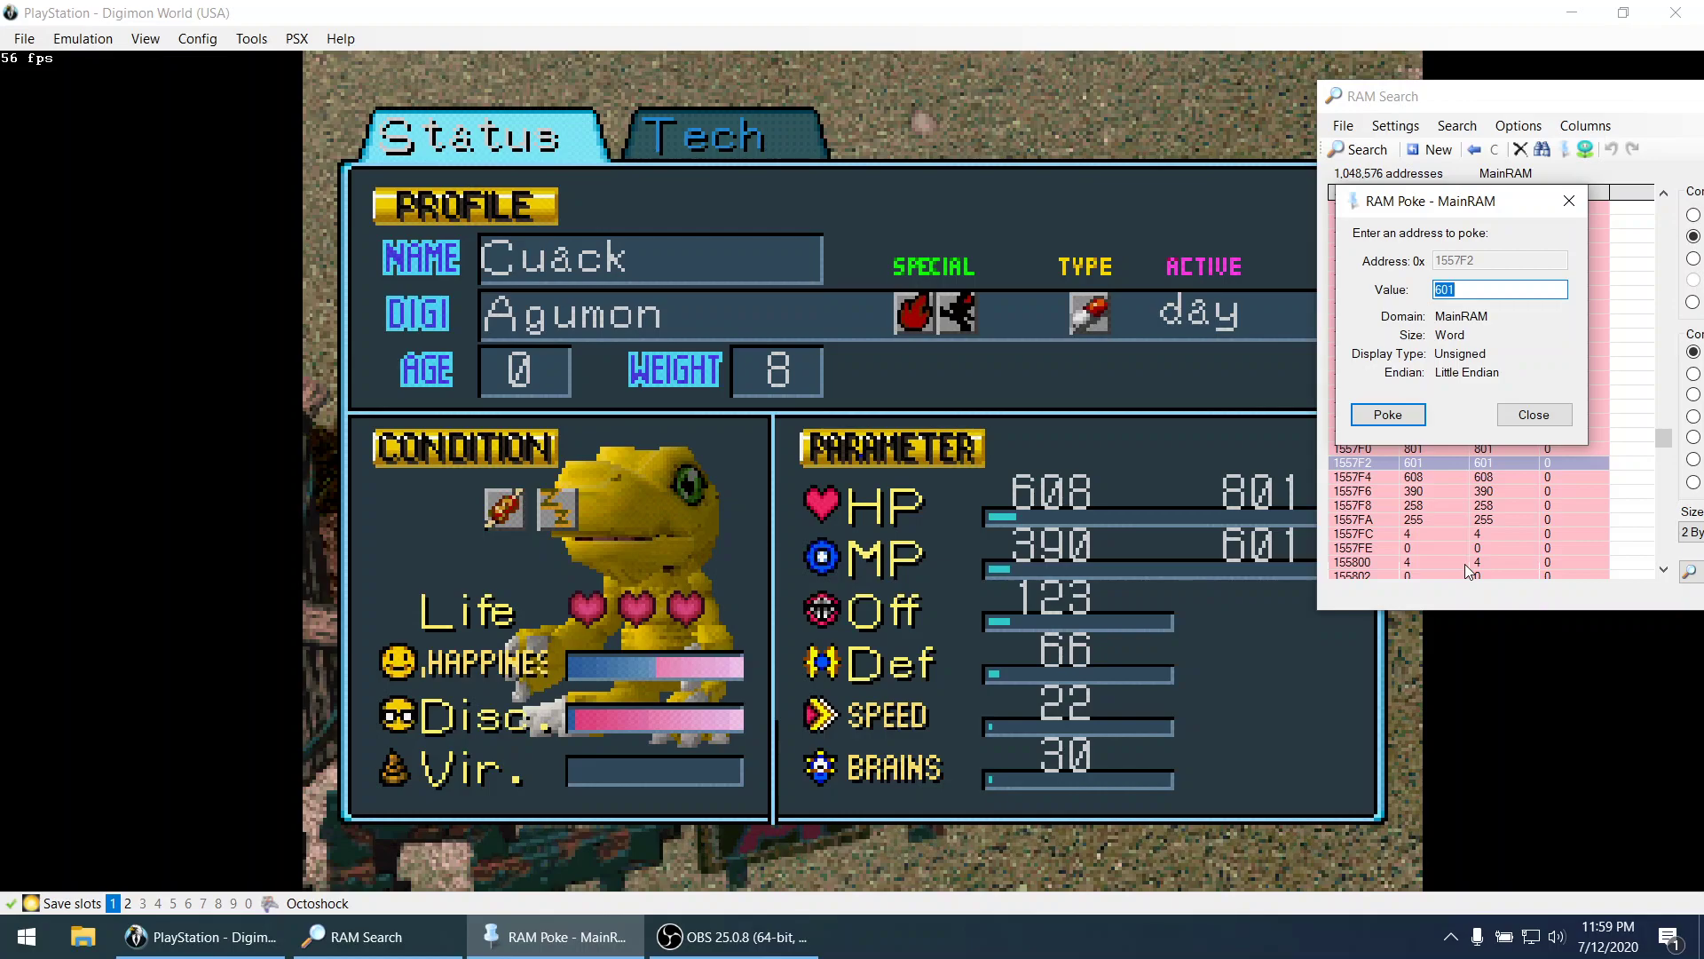
type("999")
left_click(1406, 421)
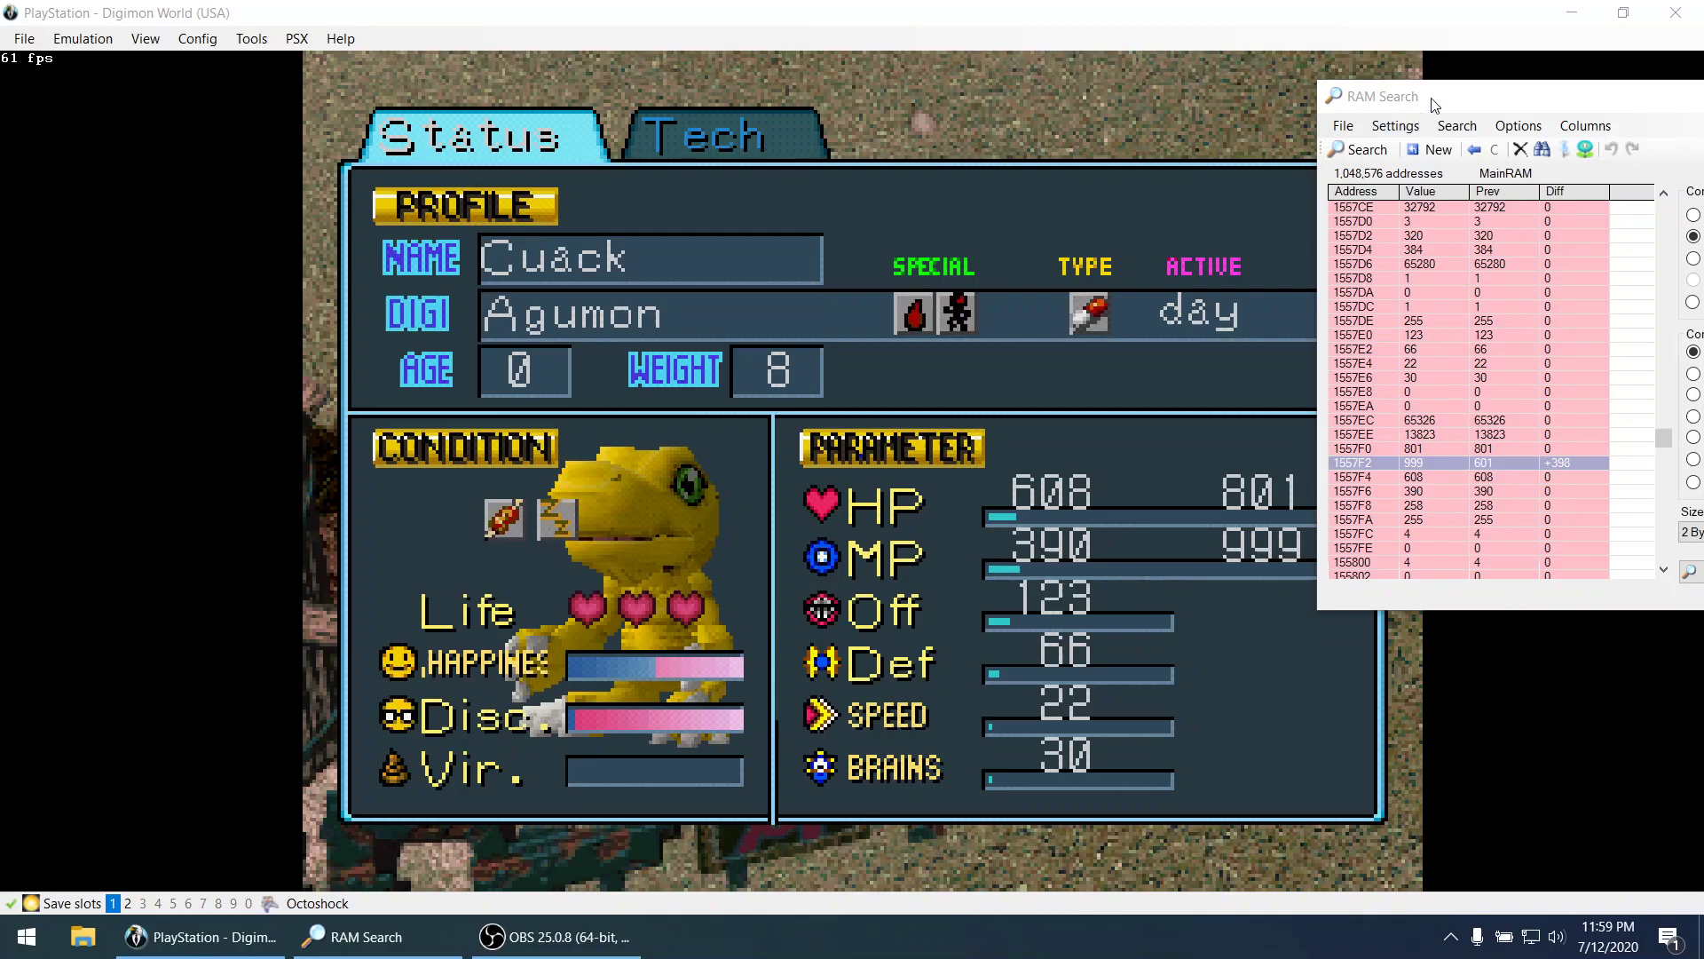
left_click_drag(1433, 104, 939, 78)
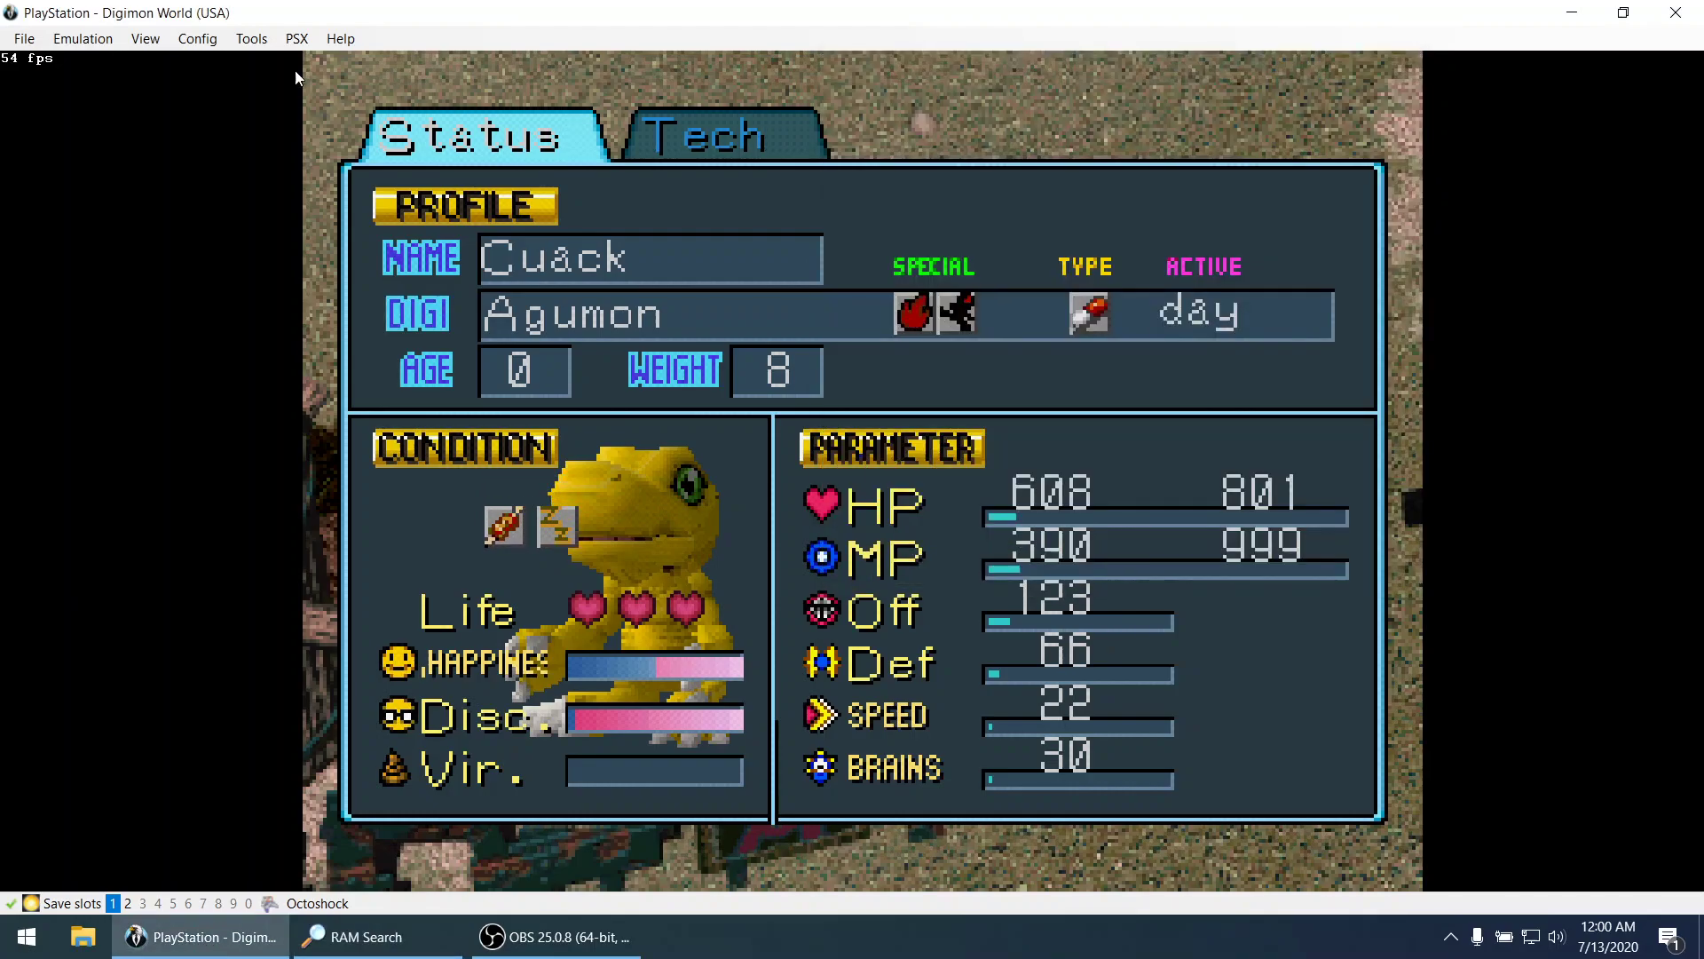
left_click(279, 55)
left_click(251, 38)
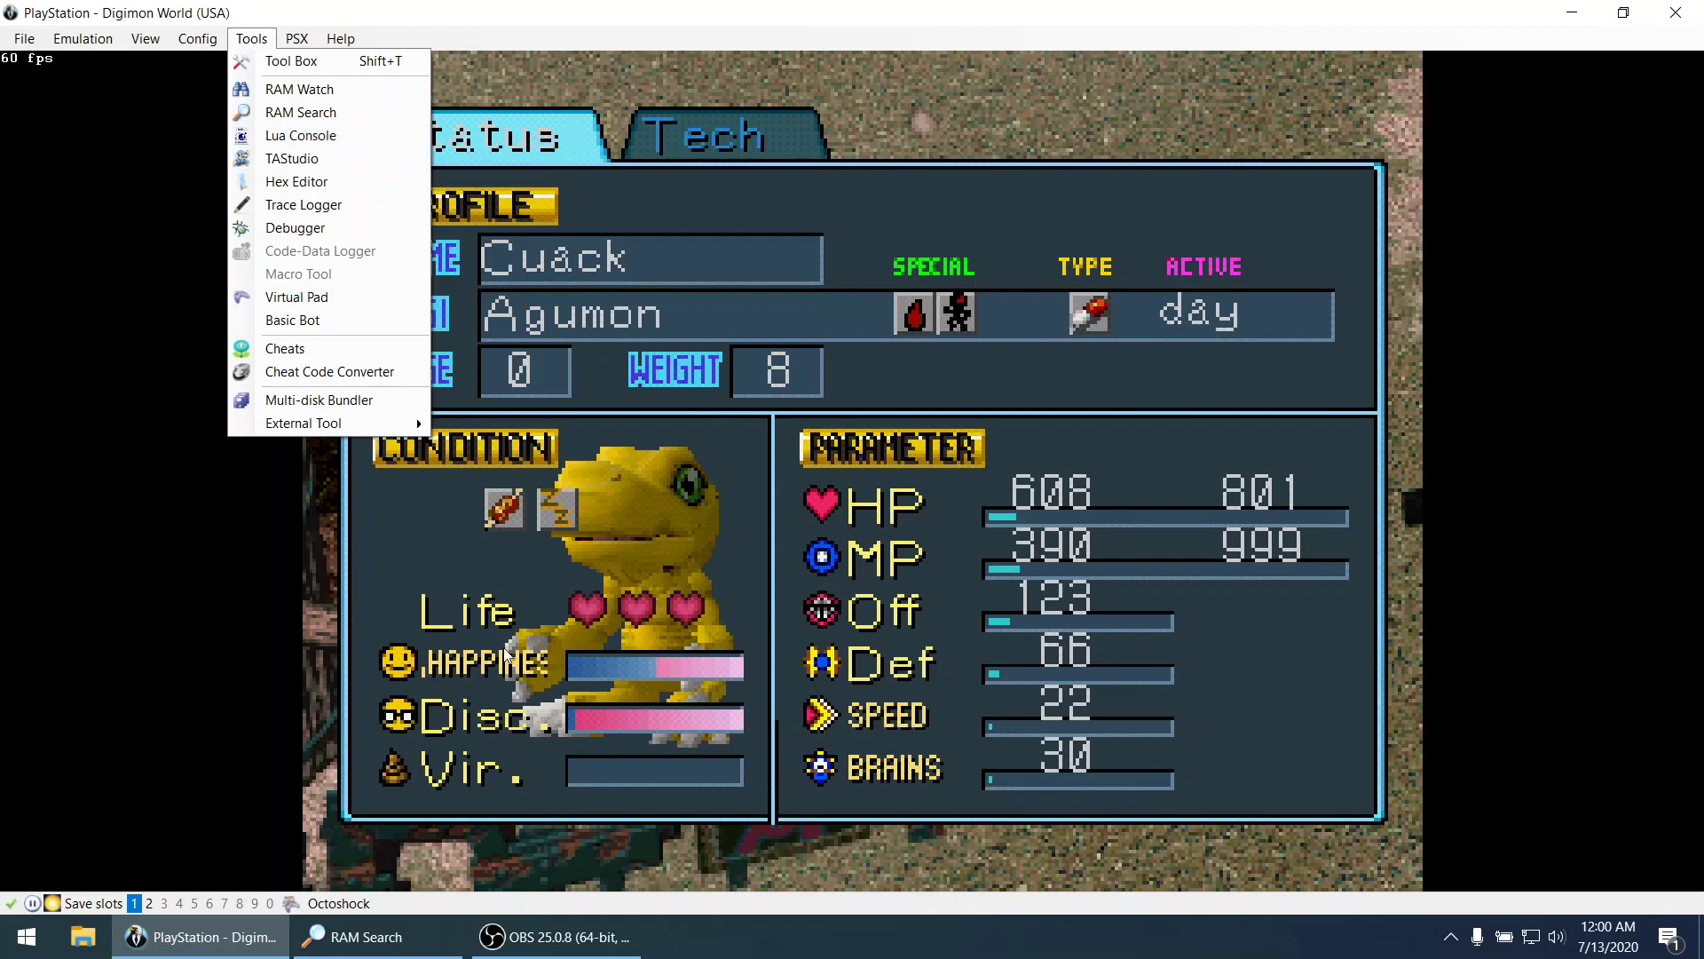
left_click(495, 697)
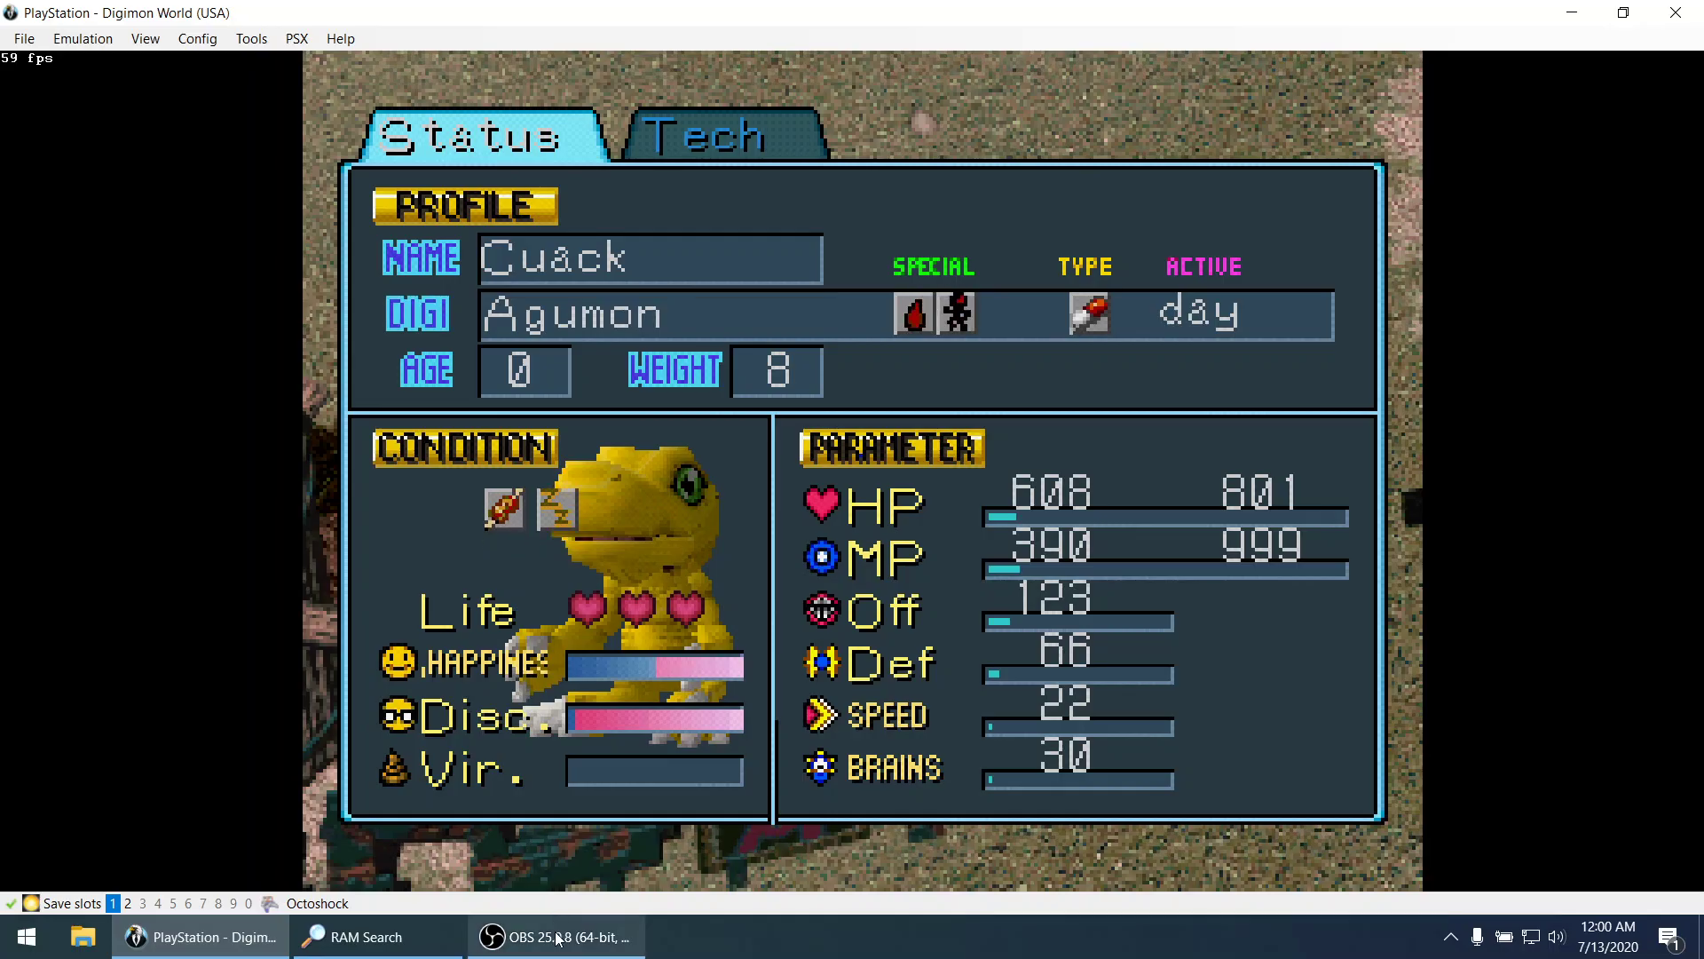